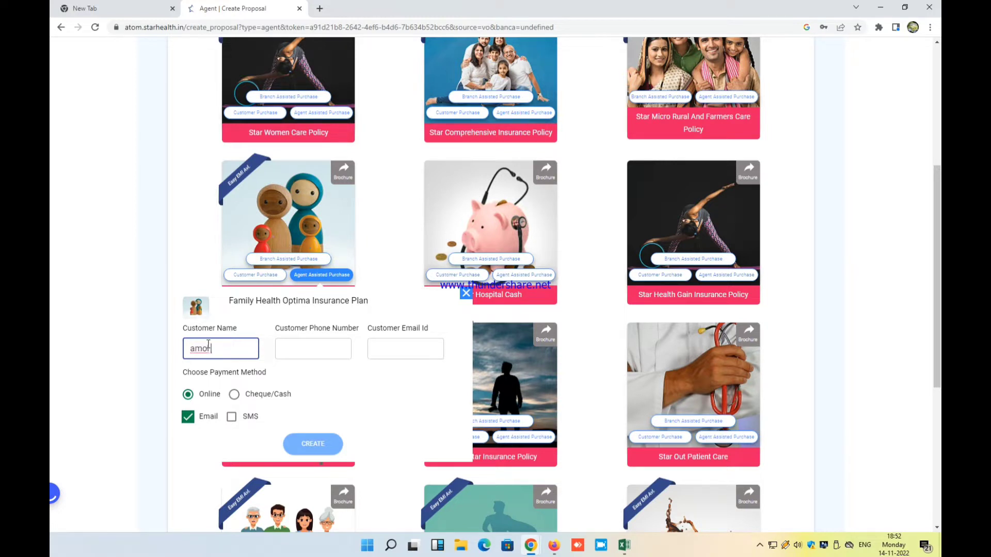
# Begin entering the customer's name in the Family Health Optima proposal's Customer Name field
pyautogui.write('ramdas')
# Replace the lowercase customer name with the customer's full name in capitals
pyautogui.hotkey('ctrl', 'a')
pyautogui.press('BackSpace')
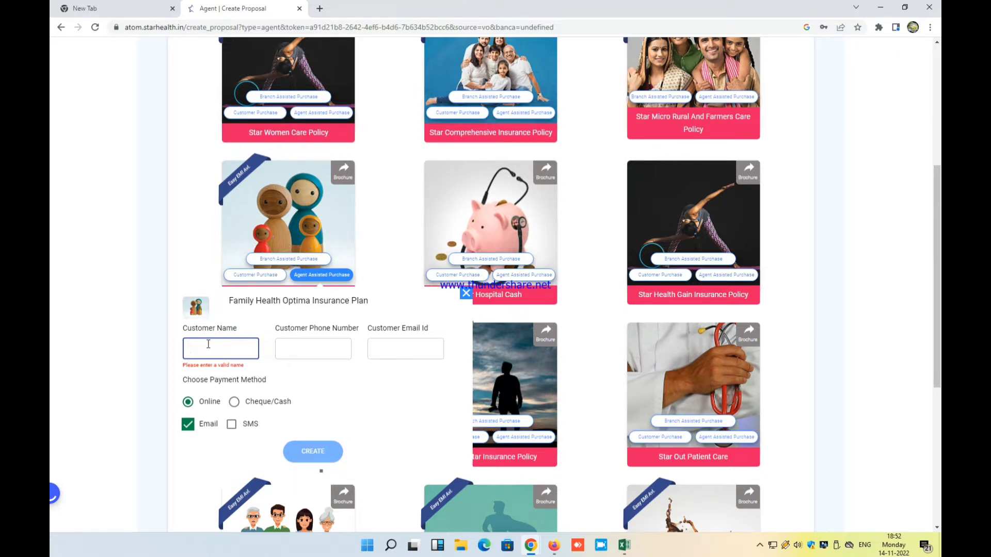
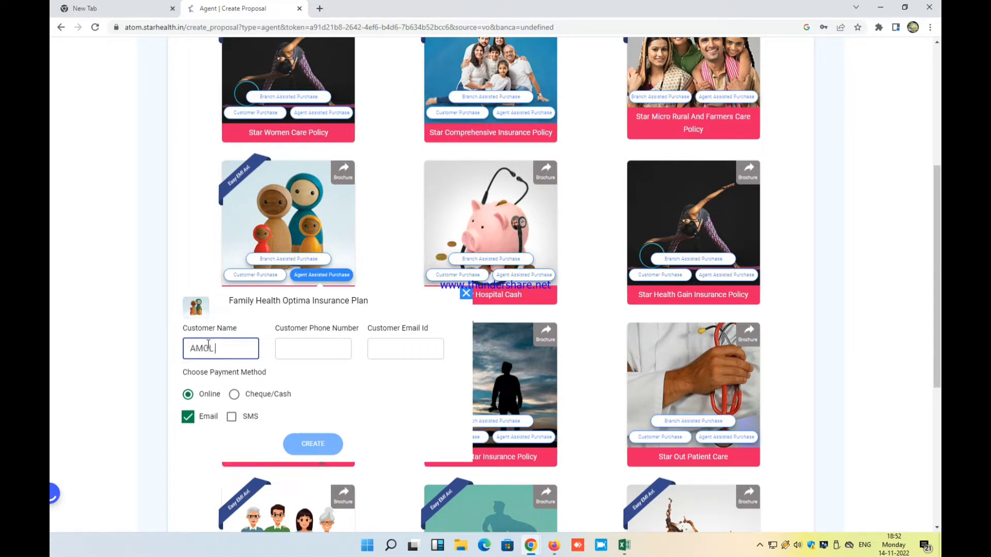
# Enter the customer's phone number and e-mail address, then create the proposal
pyautogui.click(316, 353)
pyautogui.write('98')
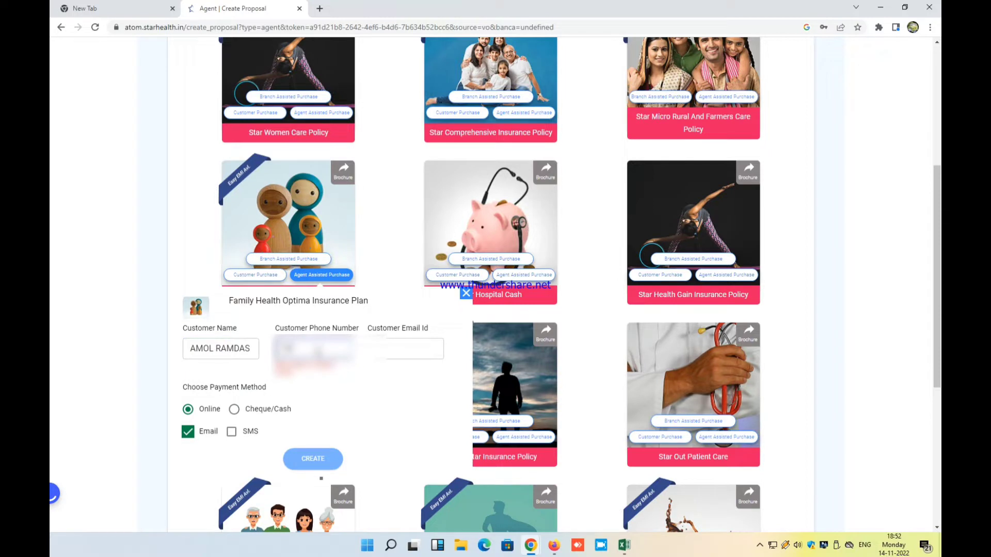
pyautogui.write('7610')
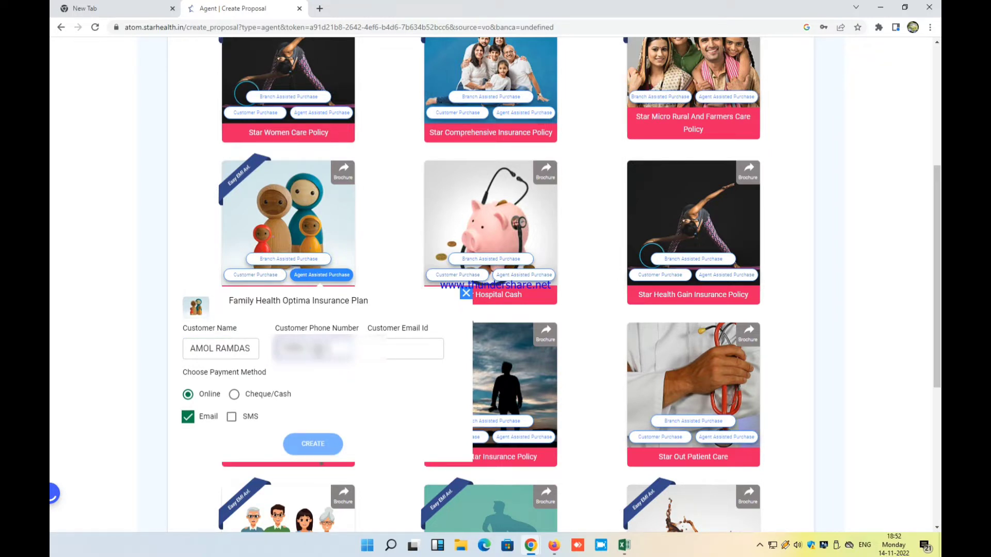
pyautogui.click(391, 353)
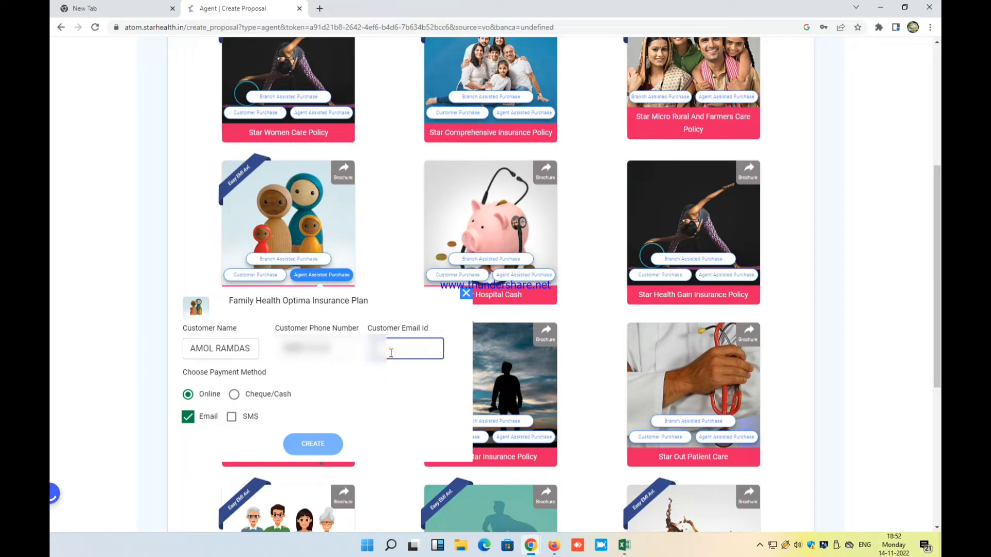
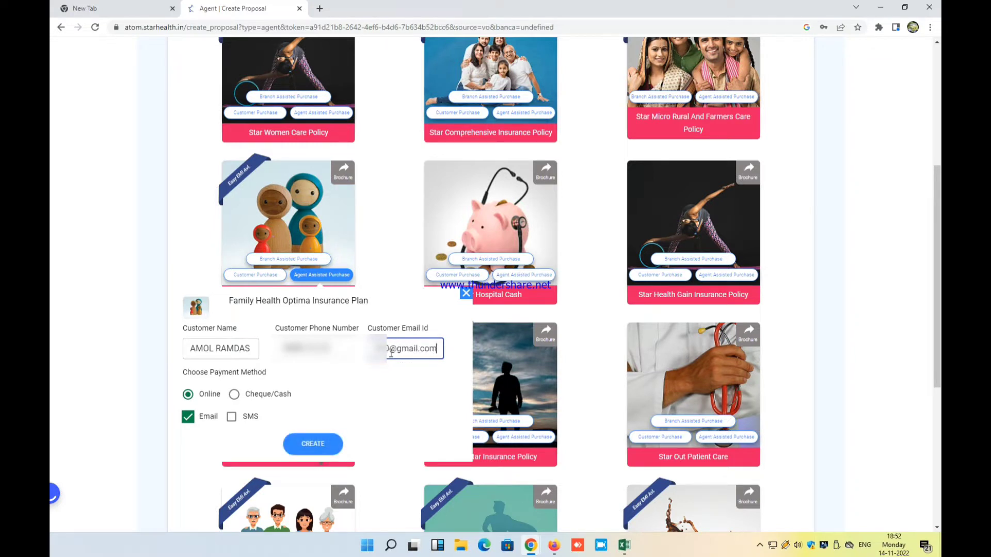
pyautogui.click(231, 416)
# Set the policy start date to 14/11/2022 and the policy type to Fresh Policy
pyautogui.scroll(-2, 233, 420)
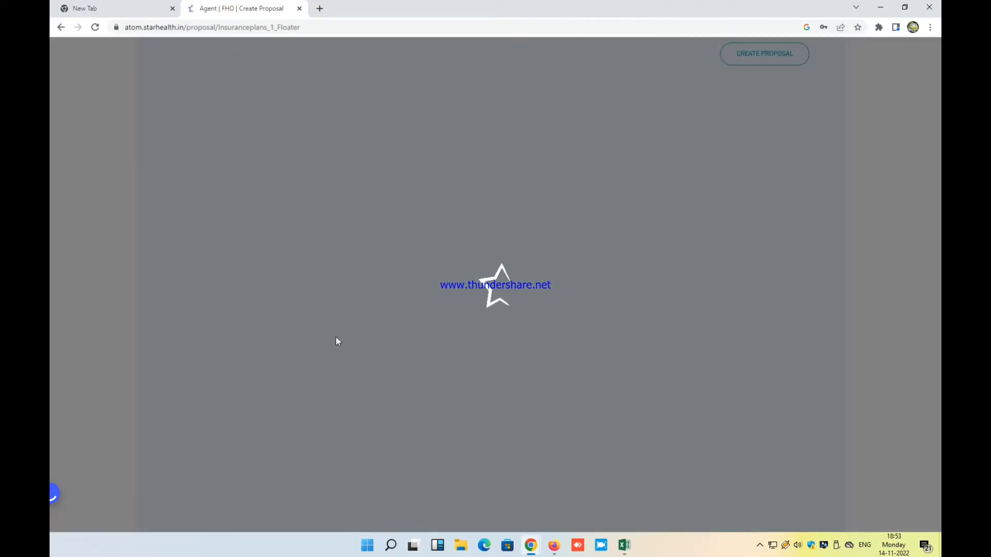
pyautogui.scroll(-1, 336, 339)
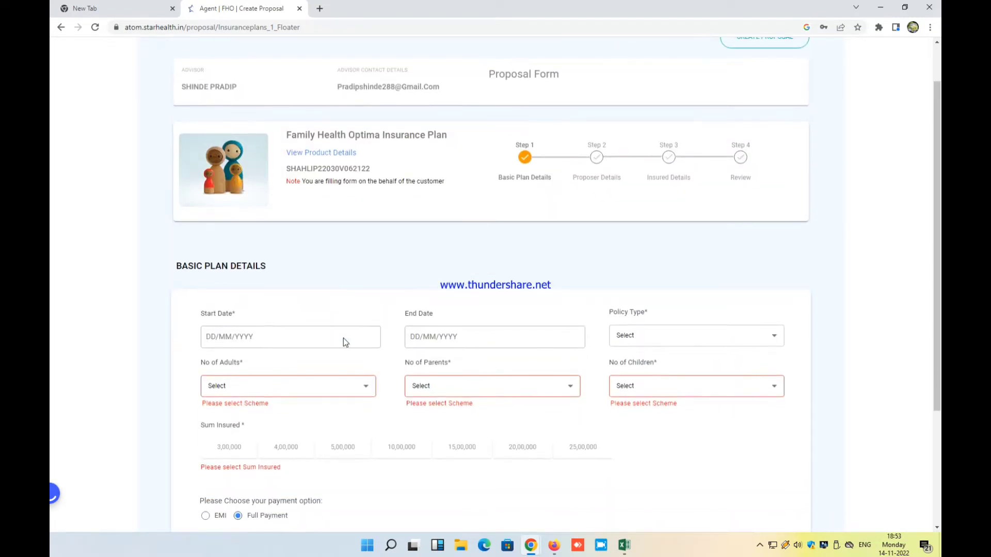
pyautogui.click(343, 338)
pyautogui.click(232, 429)
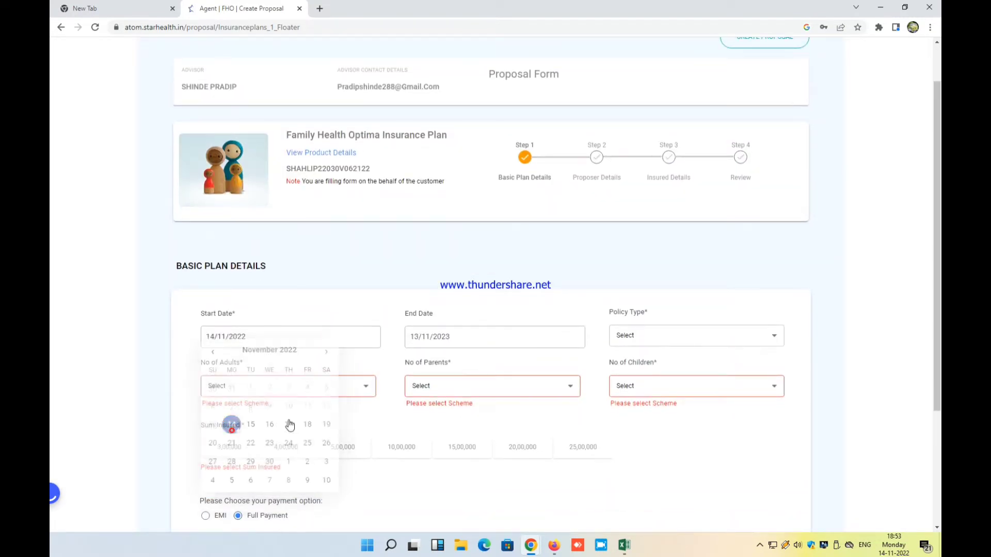
pyautogui.scroll(-2, 526, 315)
pyautogui.click(671, 231)
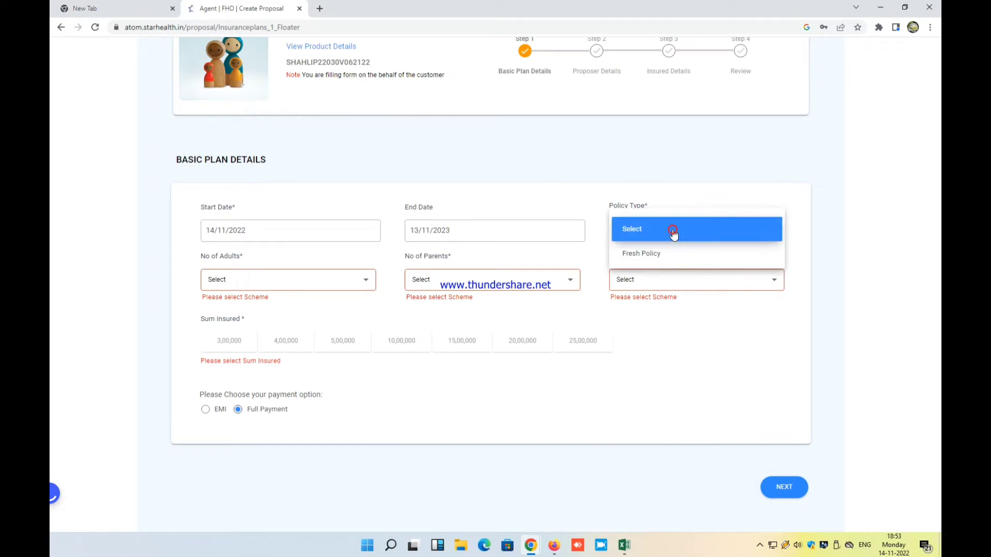
pyautogui.click(672, 254)
# Cover 2 adults, 0 parents and 2 children with a 3,00,000 sum insured
pyautogui.click(338, 280)
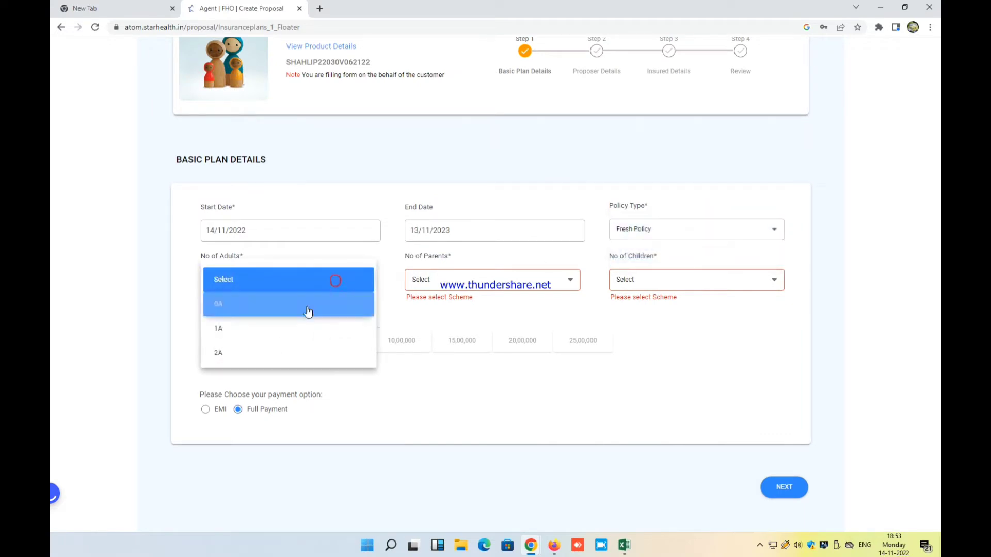
pyautogui.click(305, 353)
pyautogui.click(442, 279)
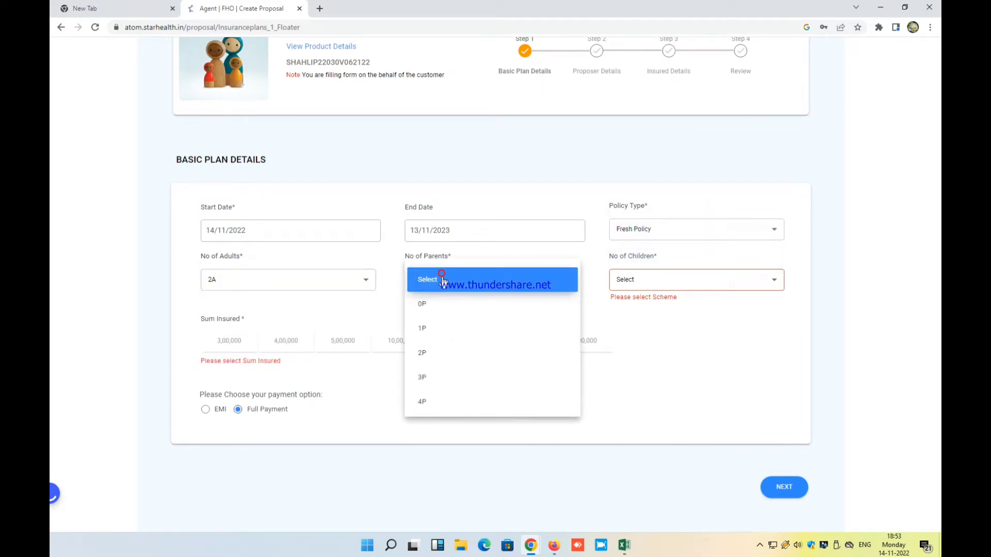
pyautogui.click(445, 305)
pyautogui.click(634, 281)
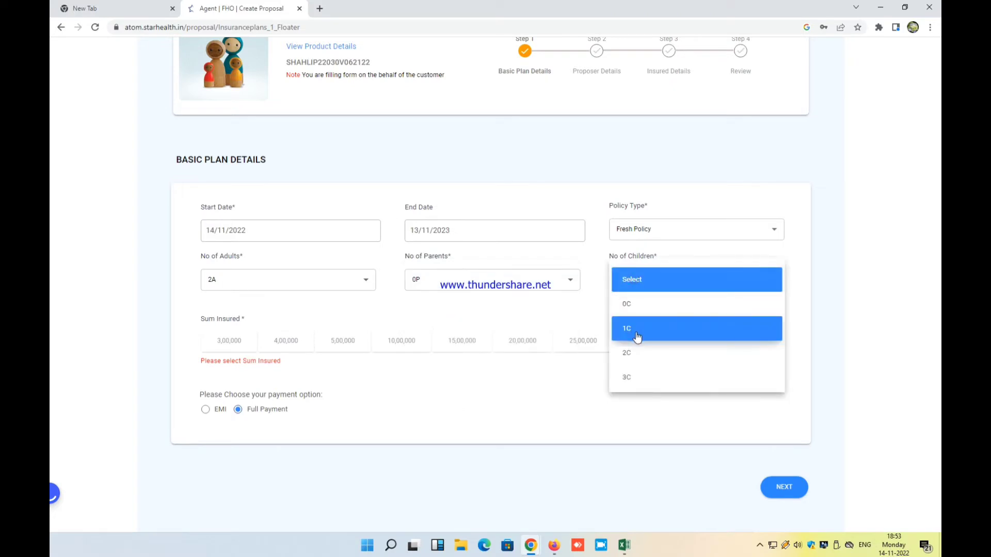
pyautogui.click(637, 351)
pyautogui.click(233, 332)
pyautogui.scroll(-1, 304, 333)
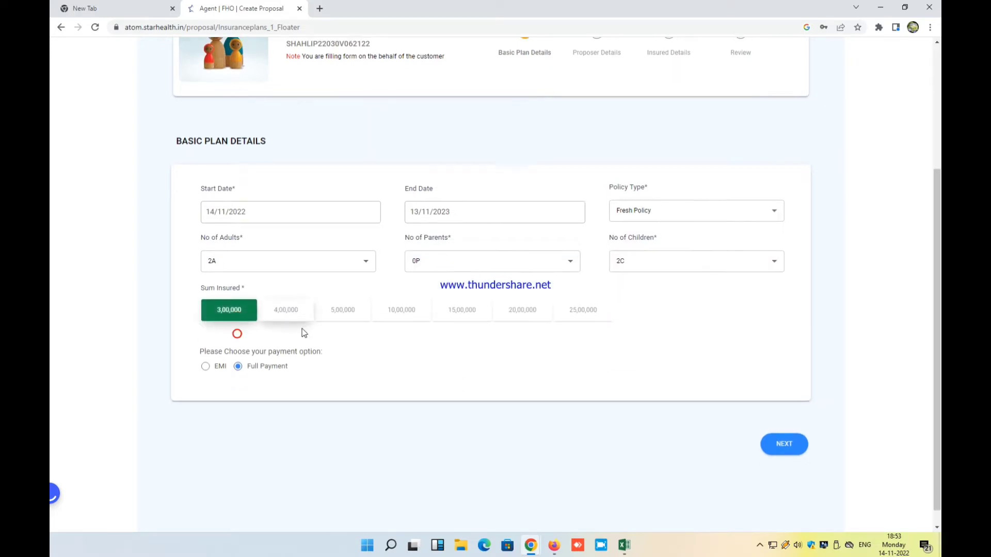
pyautogui.click(767, 431)
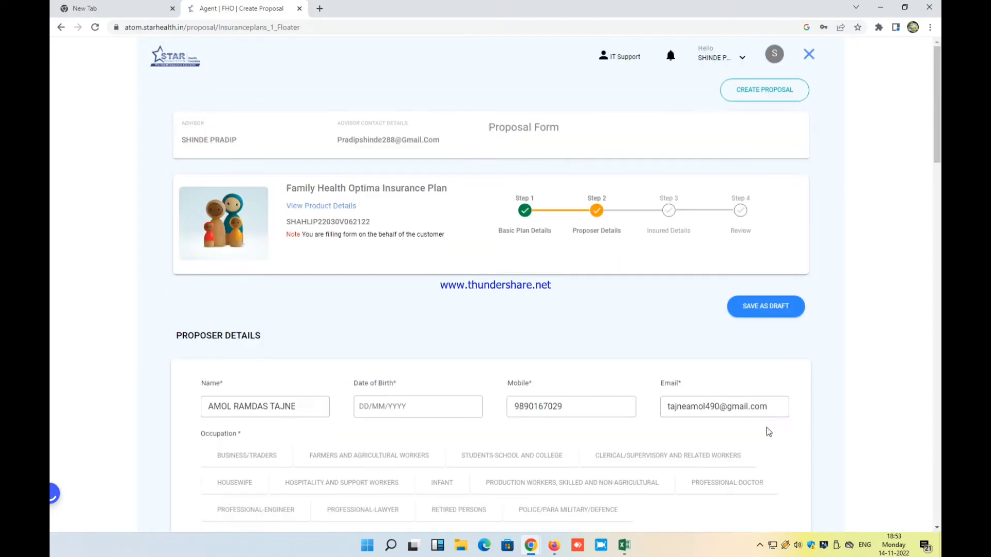
pyautogui.scroll(-3, 769, 431)
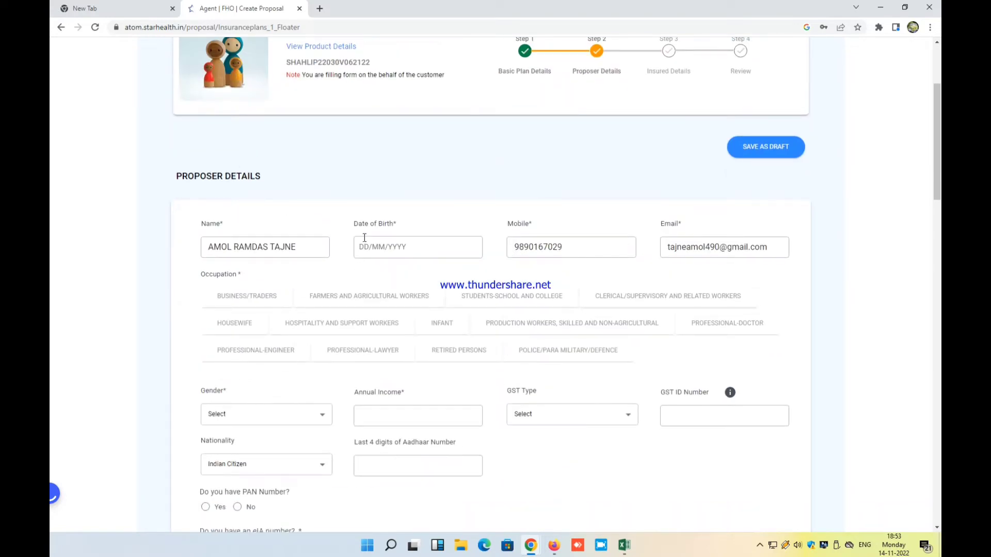
pyautogui.click(385, 249)
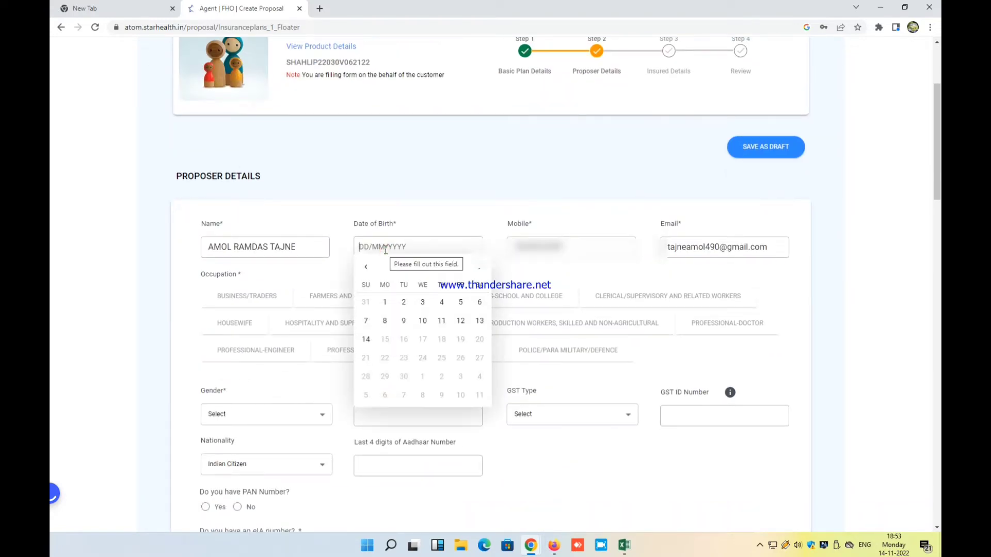
pyautogui.write('16/')
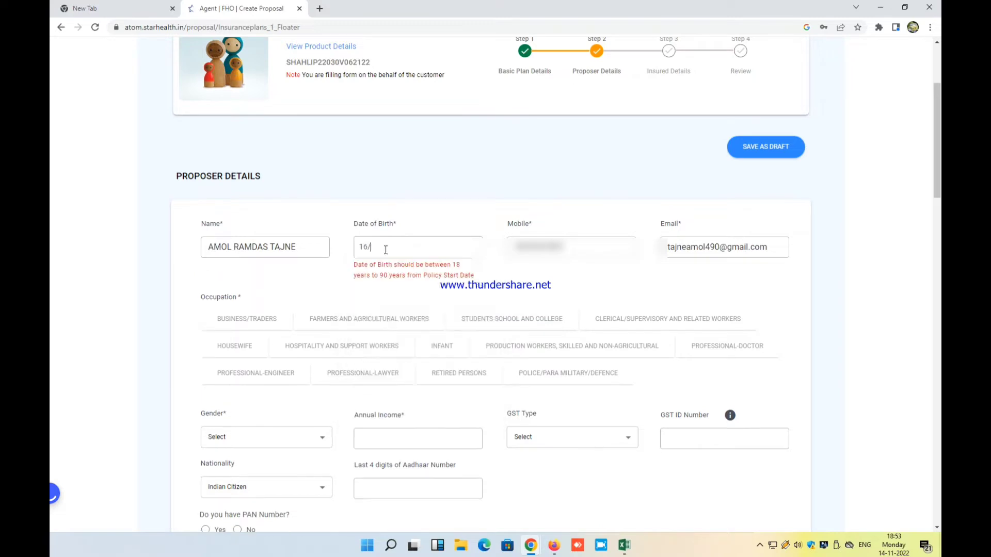
pyautogui.write('08/1988')
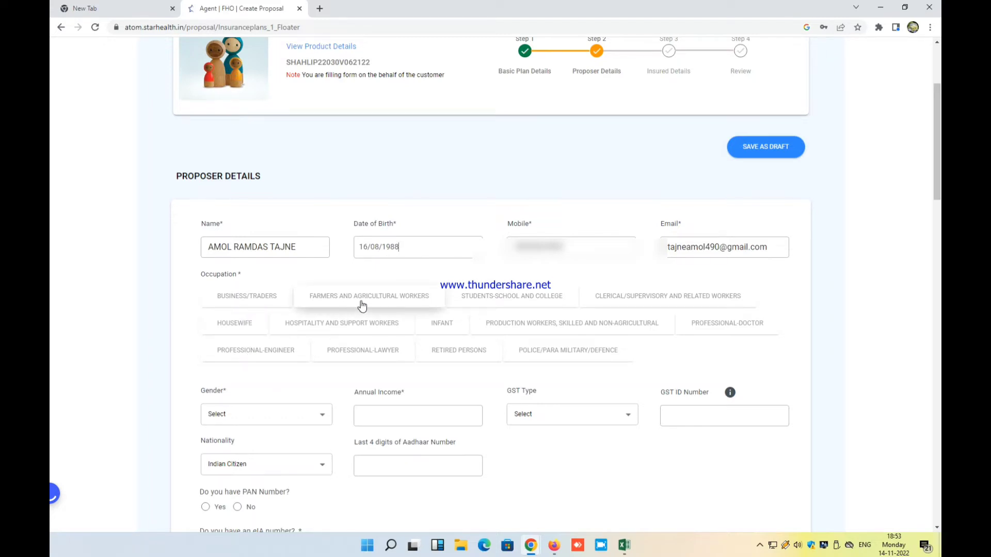
pyautogui.click(659, 301)
pyautogui.scroll(-2, 659, 301)
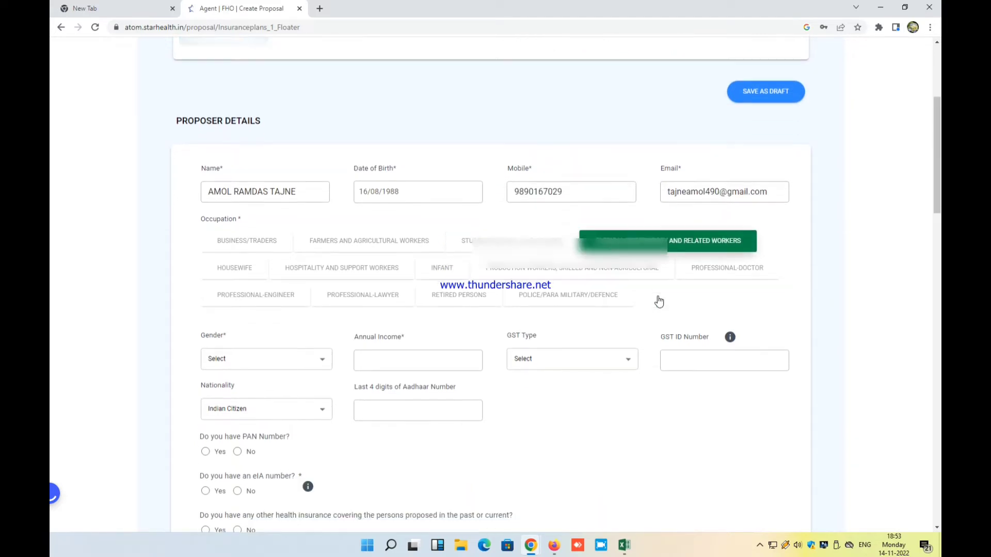
pyautogui.click(240, 317)
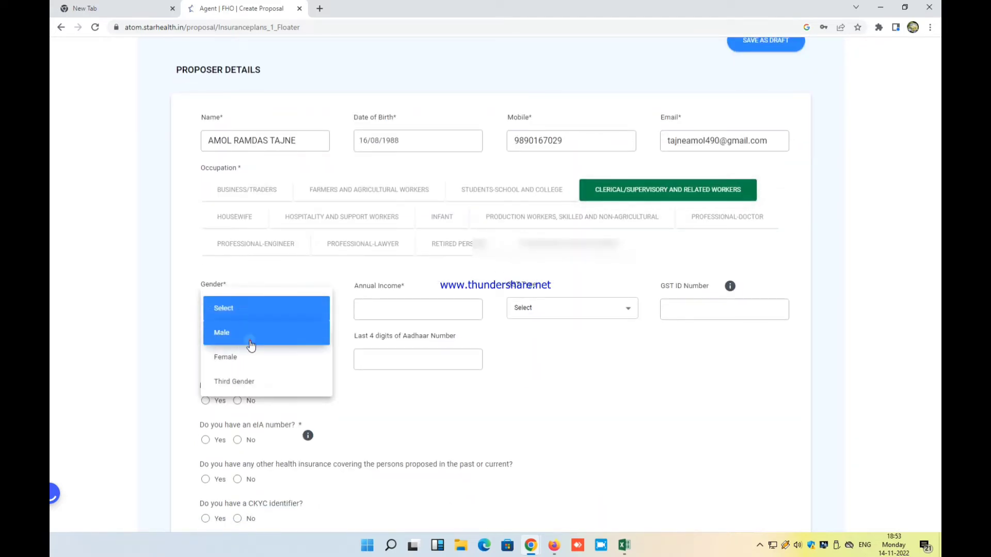
pyautogui.click(250, 335)
# Enter annual income 300000, Indian Citizen nationality and the last four Aadhaar digits
pyautogui.click(373, 309)
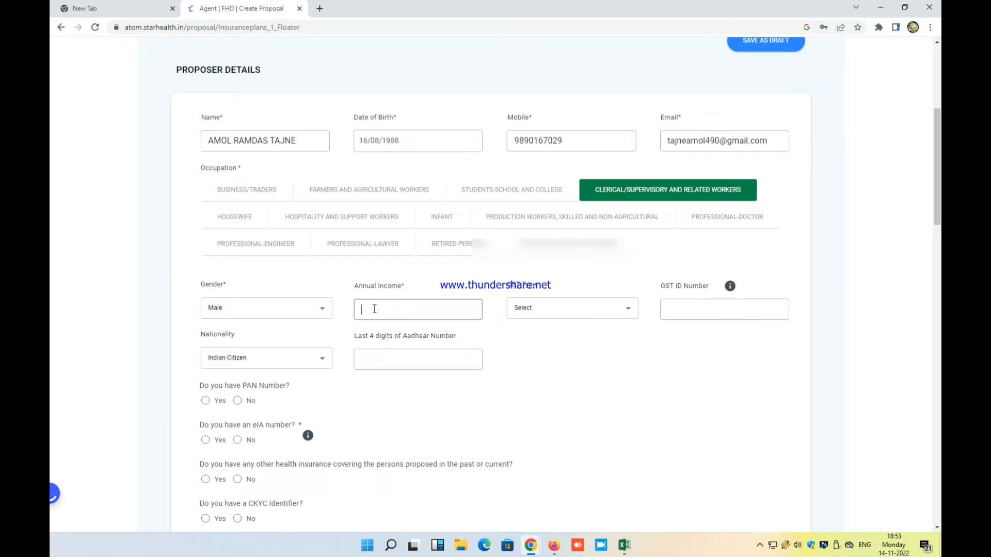
pyautogui.write('300000')
pyautogui.click(288, 358)
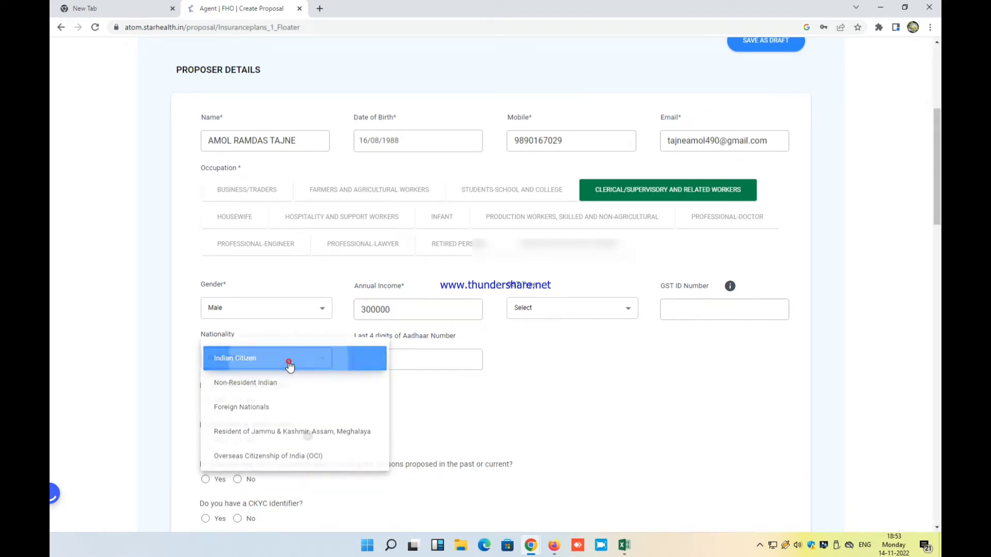
pyautogui.click(287, 358)
pyautogui.click(380, 360)
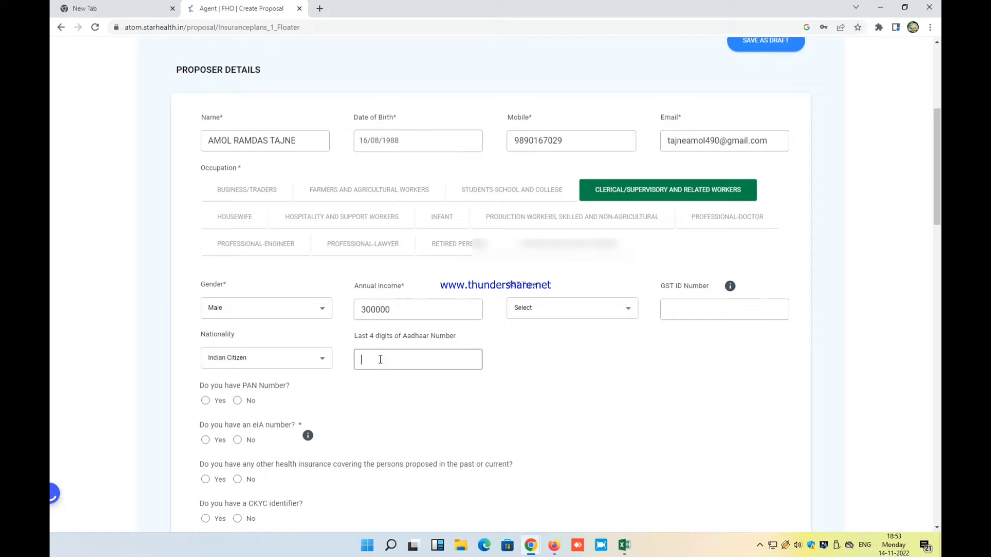
pyautogui.scroll(-2, 349, 347)
# Add the proposer's PAN number and answer No to eIA, other insurance and CKYC
pyautogui.click(205, 294)
pyautogui.scroll(-1, 281, 268)
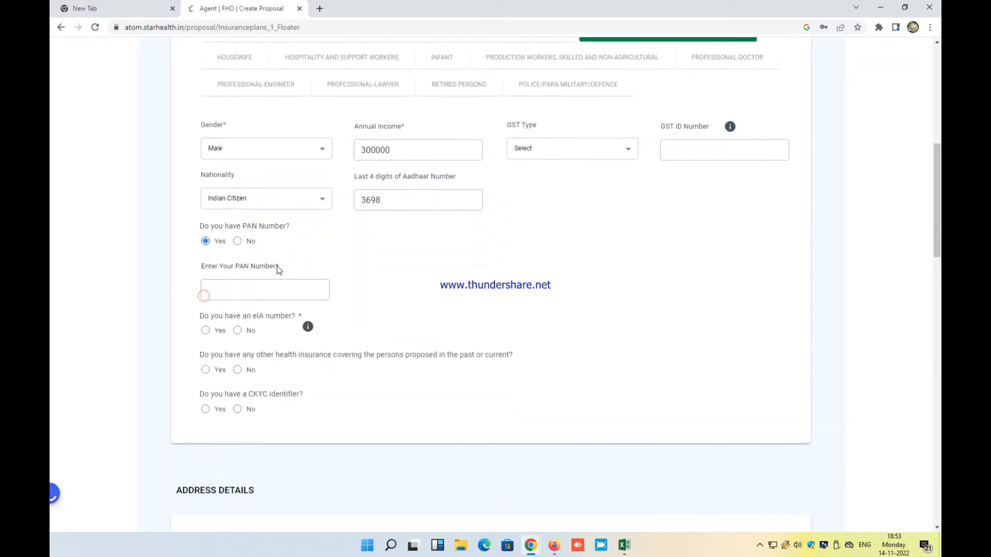
pyautogui.click(272, 283)
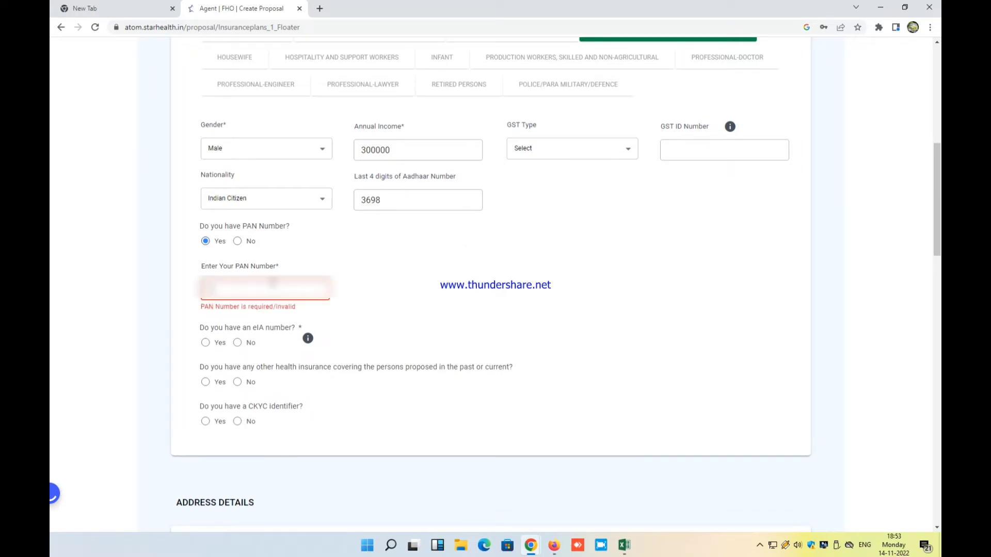
pyautogui.write('ABCDE1234')
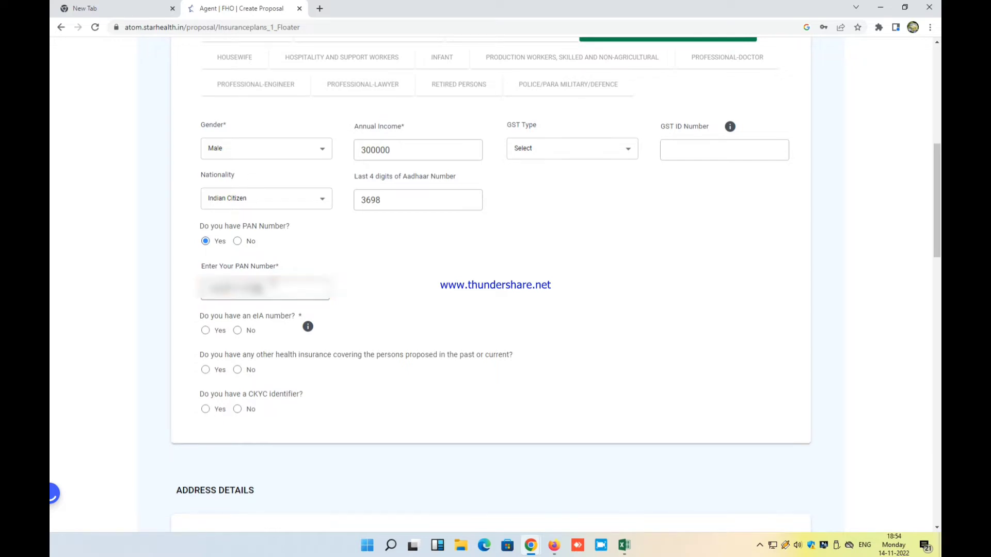
pyautogui.click(241, 330)
pyautogui.click(238, 403)
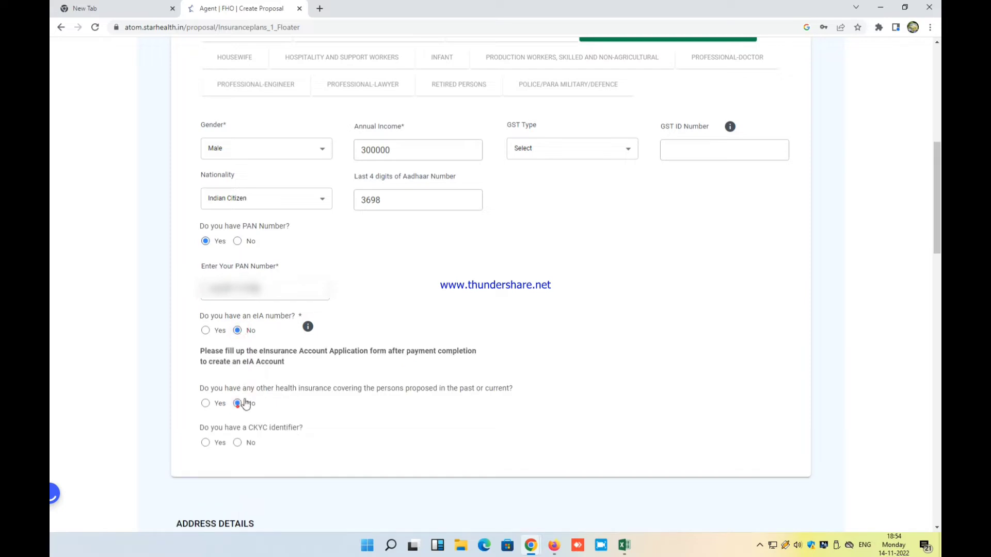
pyautogui.scroll(-2, 272, 359)
pyautogui.click(244, 336)
pyautogui.scroll(-3, 294, 322)
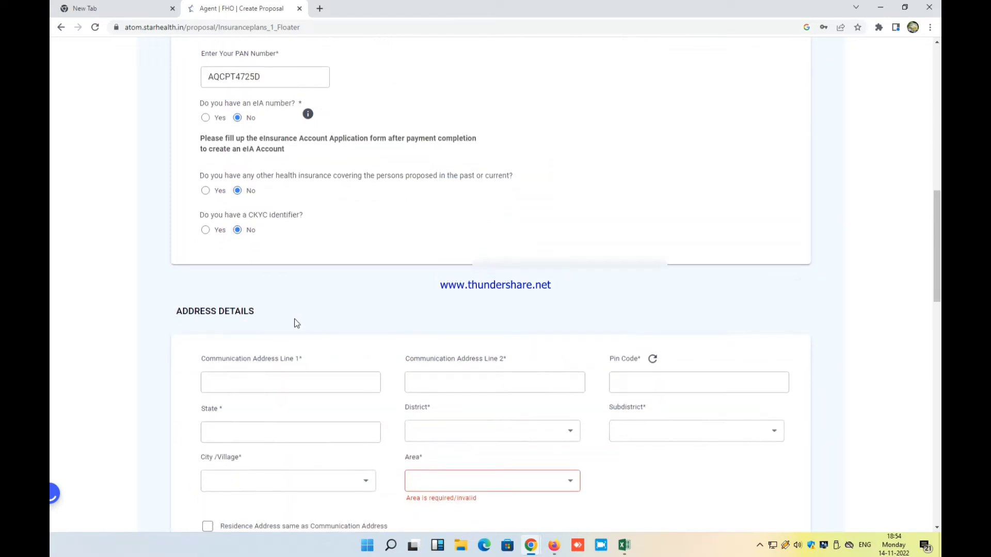
# Enter the customer's two communication address lines and pin code
pyautogui.click(290, 323)
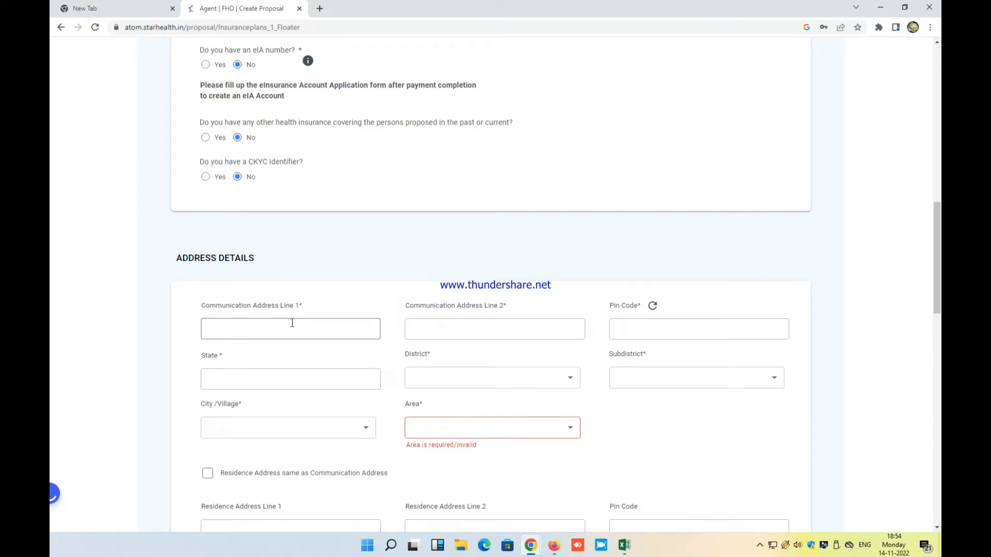
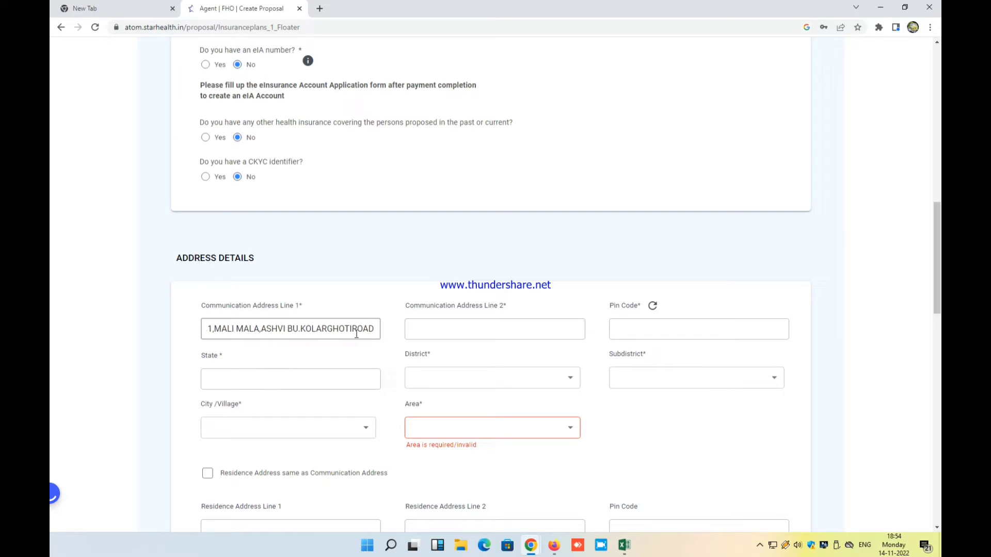
pyautogui.click(432, 325)
pyautogui.write('ASH')
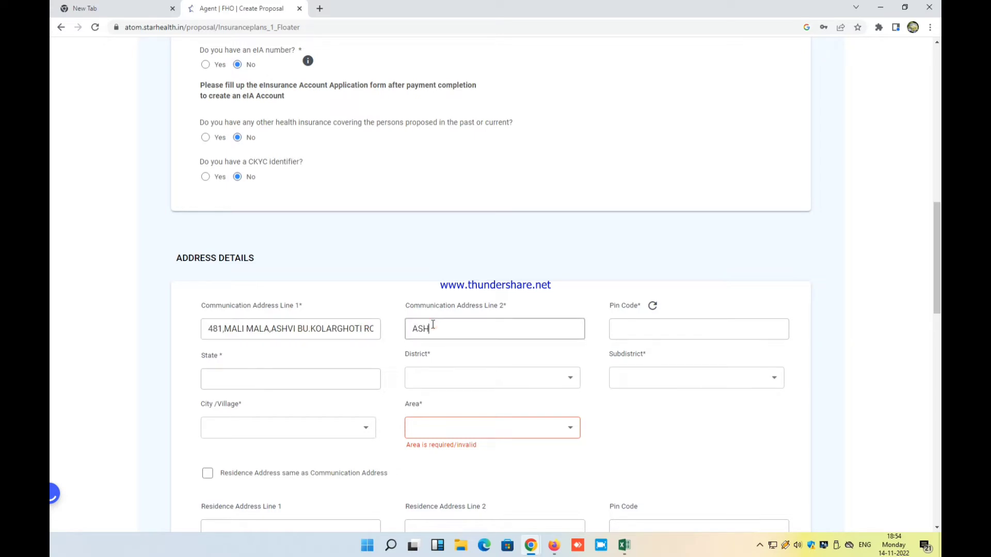
pyautogui.write('VI BU')
pyautogui.click(686, 323)
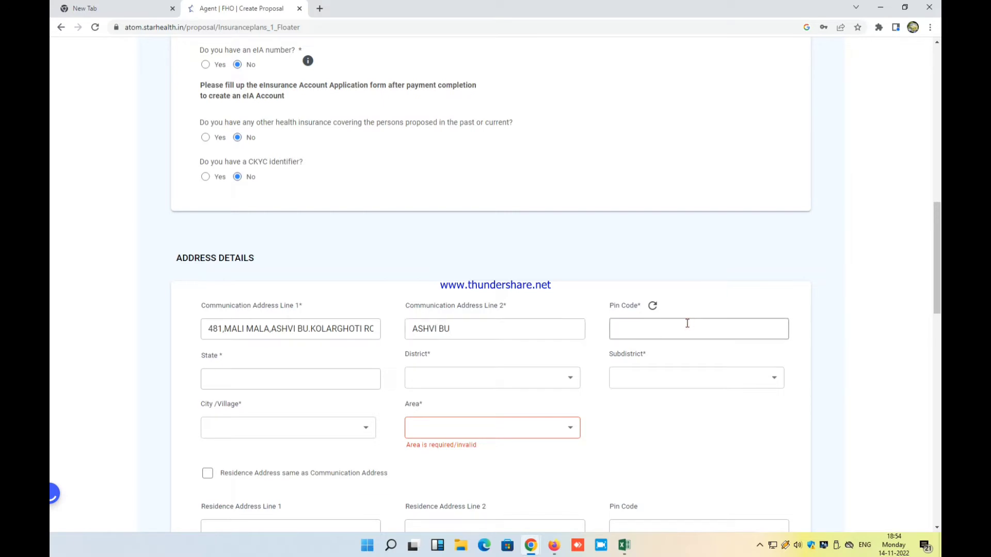
pyautogui.write('4137')
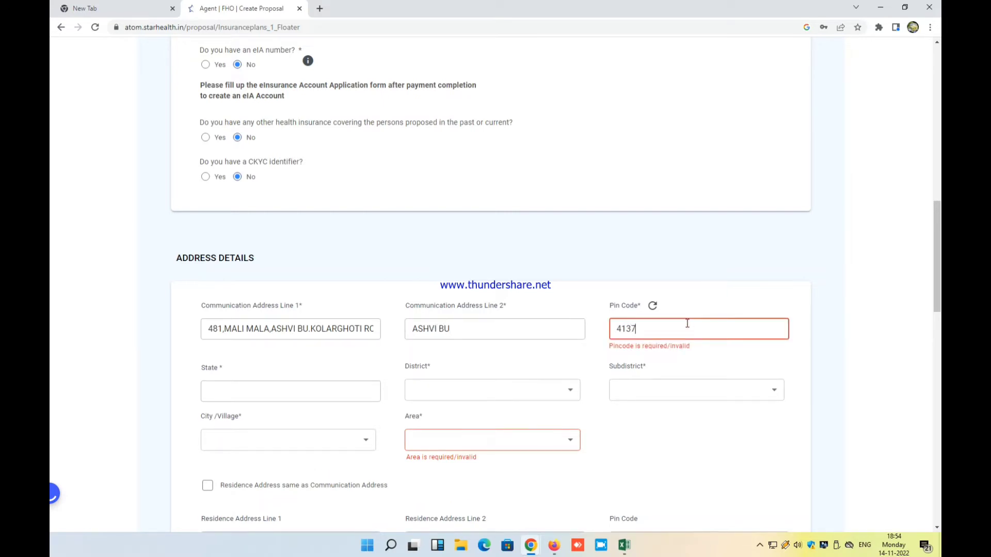
pyautogui.write('14')
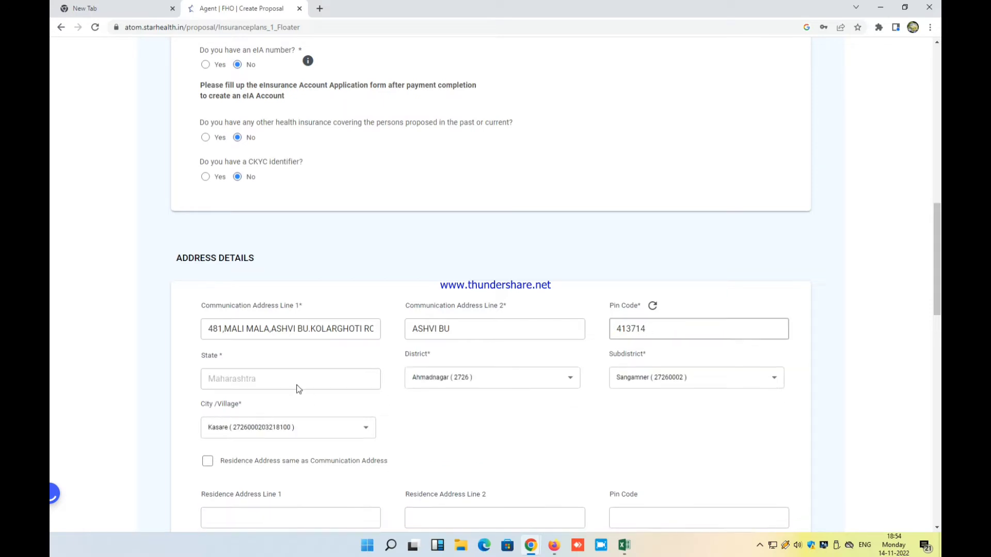
# Pick the customer's village, copy the address to residence, and answer No to social status
pyautogui.scroll(-1, 499, 347)
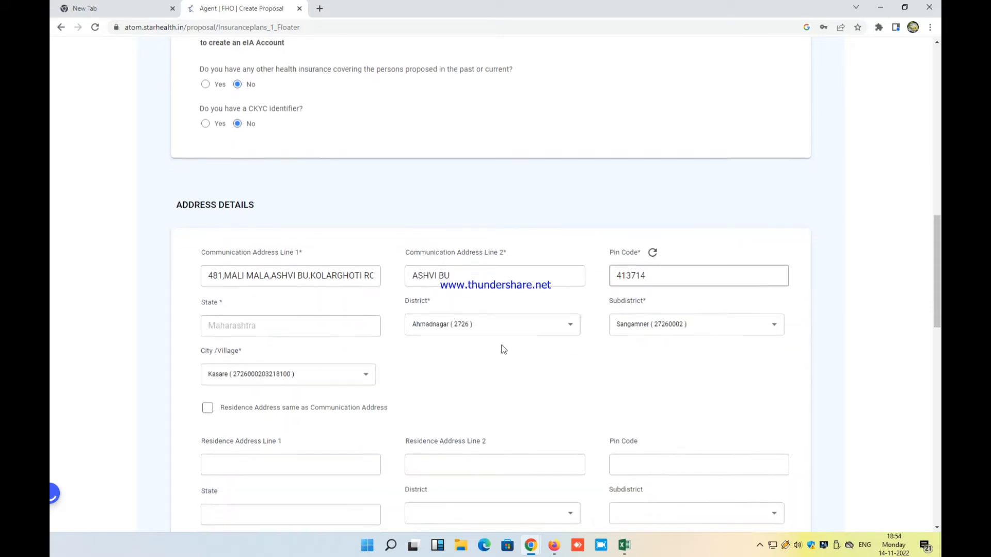
pyautogui.click(294, 379)
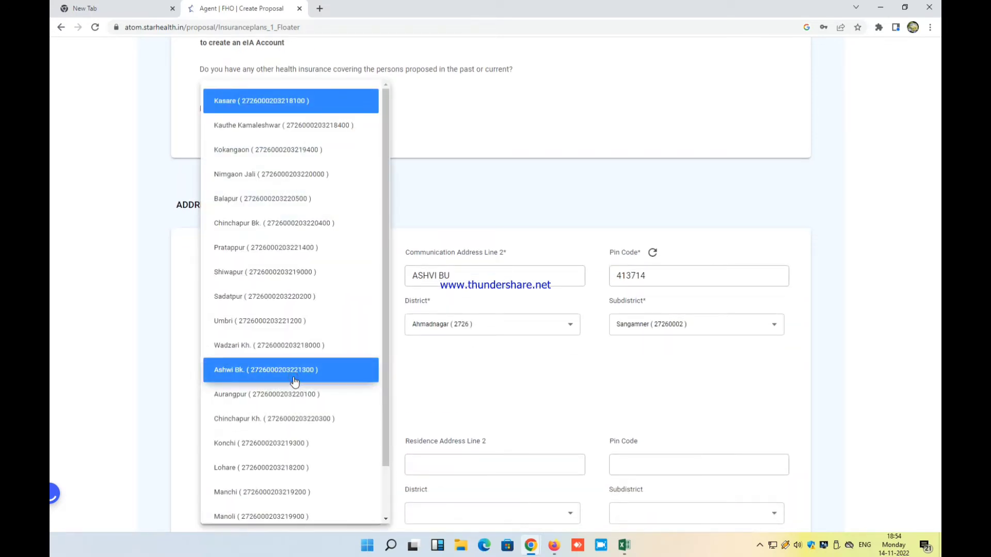
pyautogui.scroll(-1, 292, 316)
pyautogui.scroll(1, 292, 320)
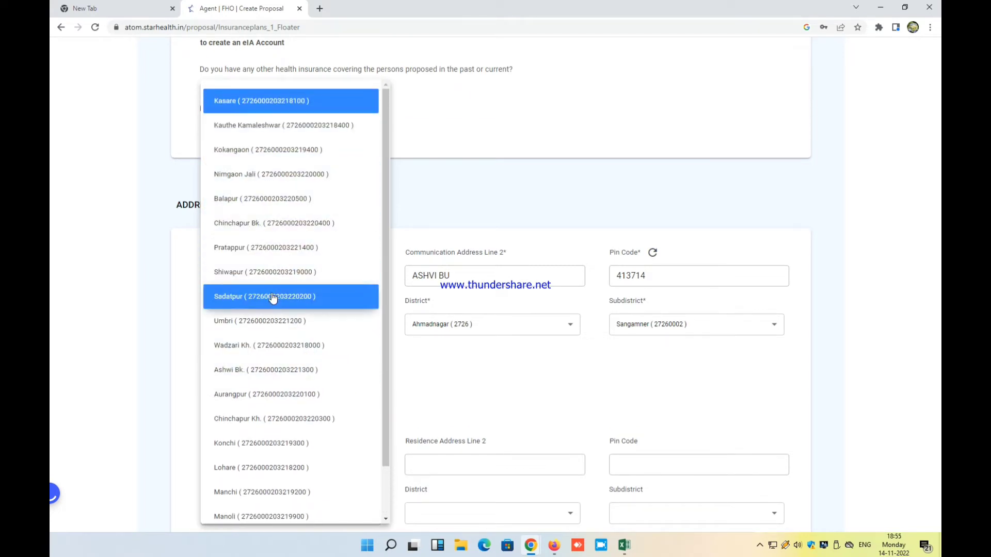
pyautogui.scroll(-1, 273, 301)
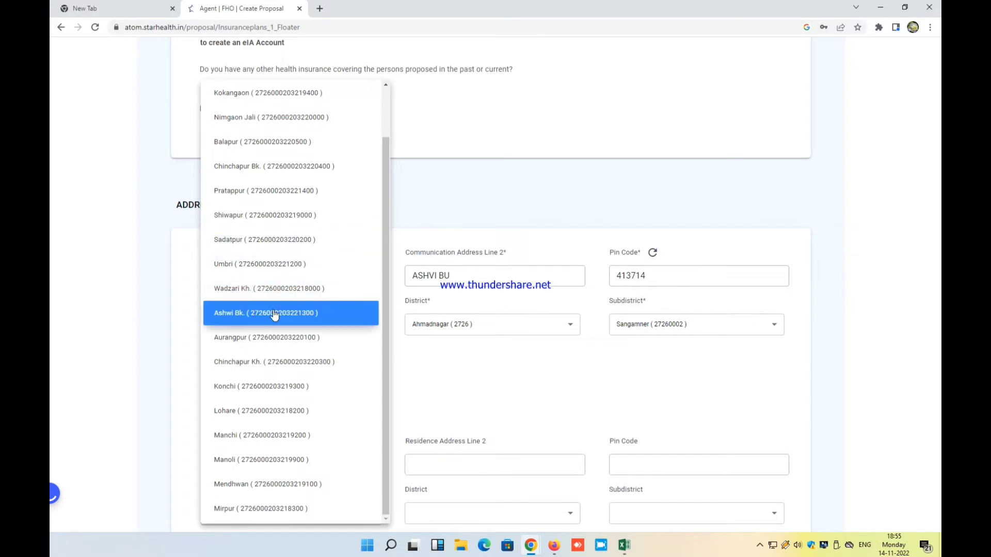
pyautogui.click(273, 316)
pyautogui.scroll(-1, 226, 349)
pyautogui.click(208, 352)
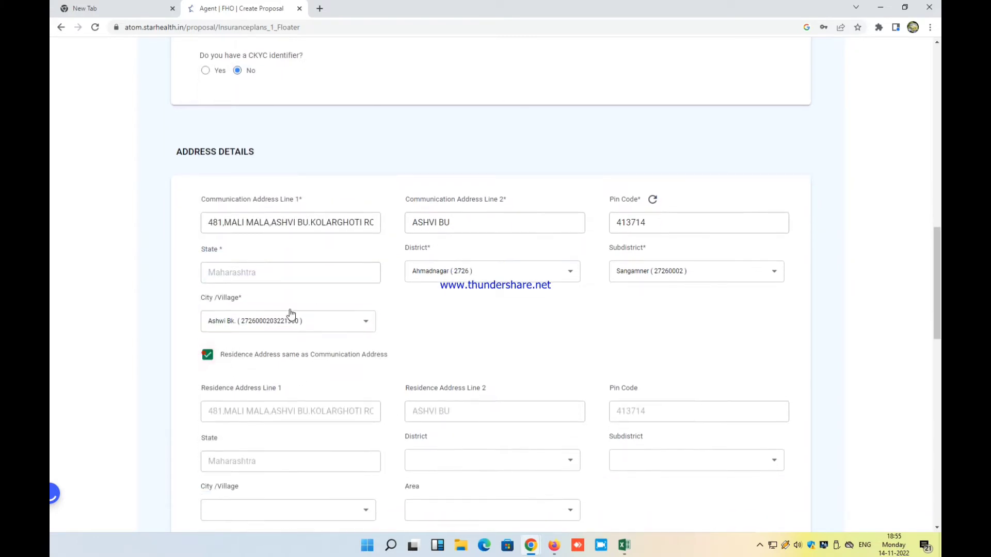
pyautogui.scroll(-6, 289, 317)
pyautogui.click(237, 341)
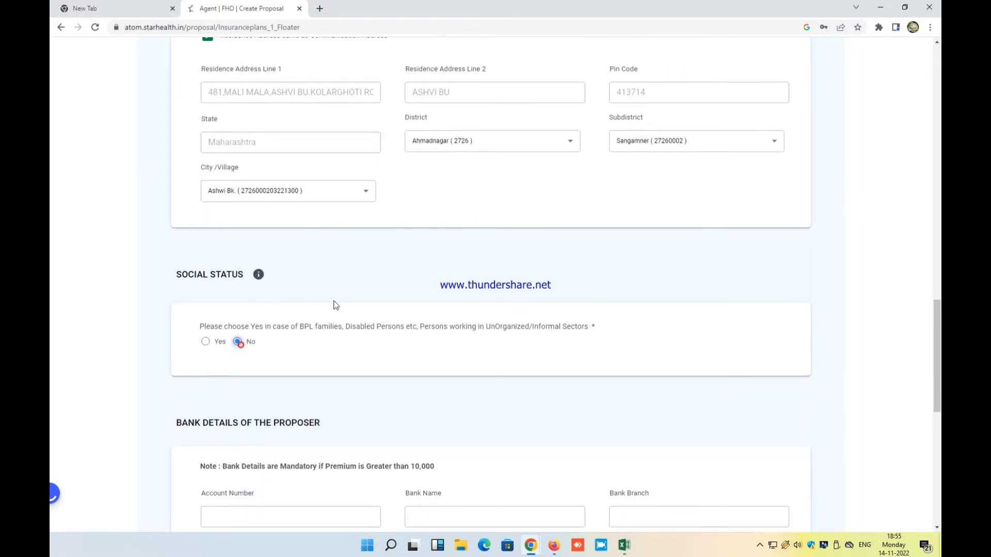
# Enter the savings account number, HDFC BANK, SINNAR branch and IFSC HDFC0000279
pyautogui.scroll(-3, 333, 302)
pyautogui.scroll(-1, 284, 349)
pyautogui.click(296, 302)
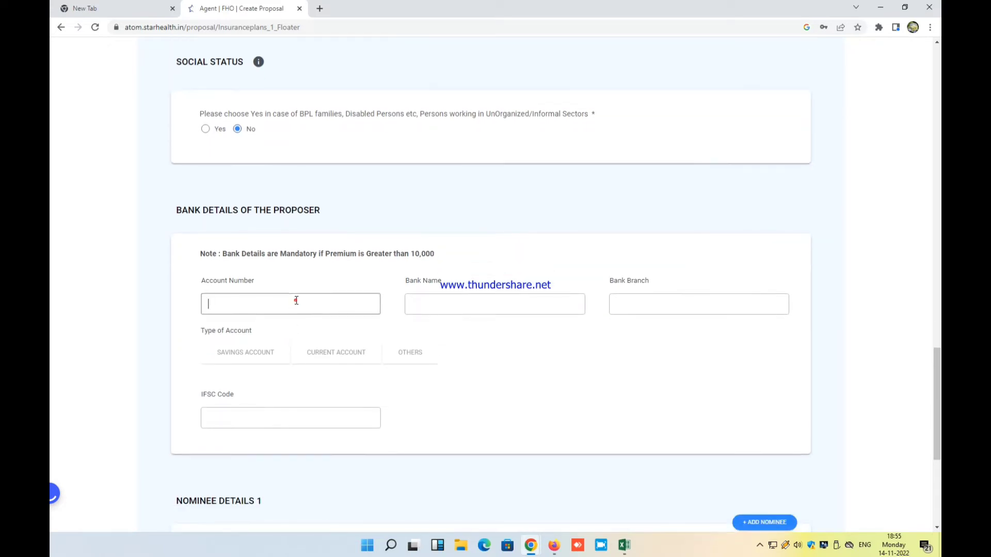
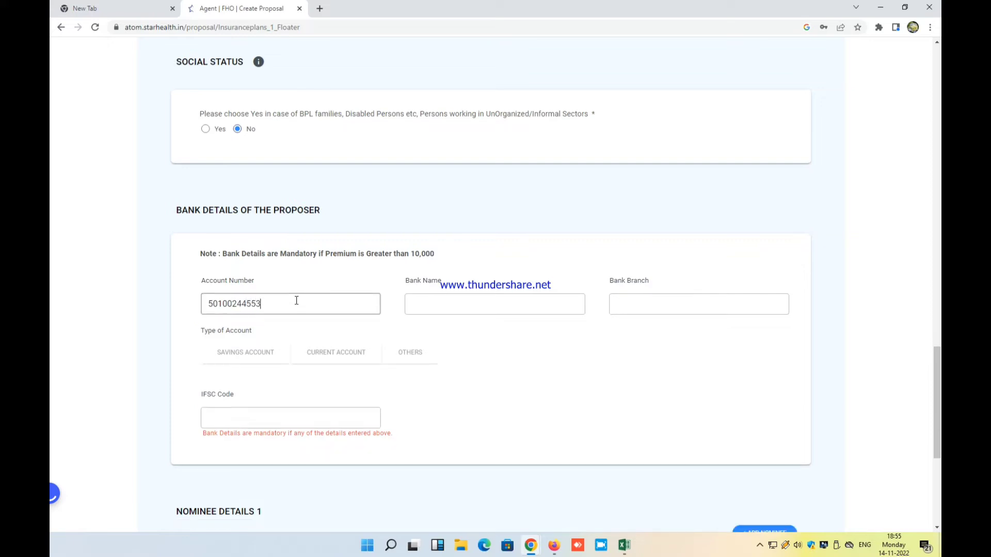
pyautogui.click(436, 304)
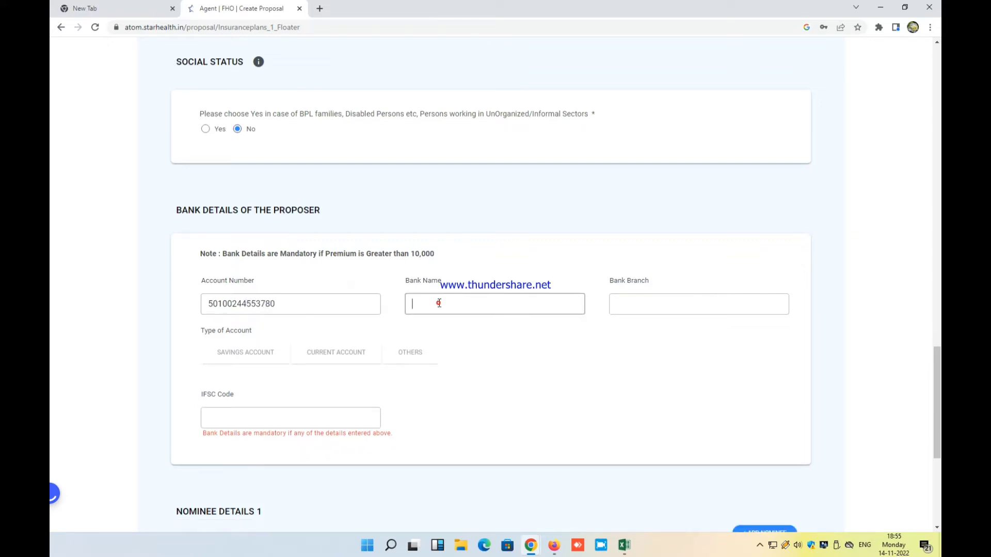
pyautogui.write('HDFC BANK')
pyautogui.click(691, 309)
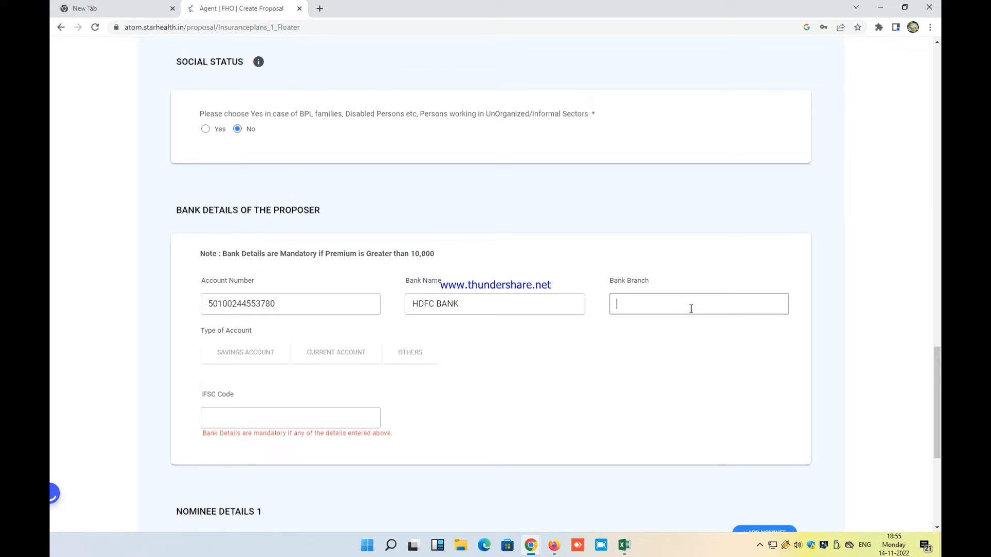
pyautogui.write('SINNAR')
pyautogui.click(268, 355)
pyautogui.click(269, 415)
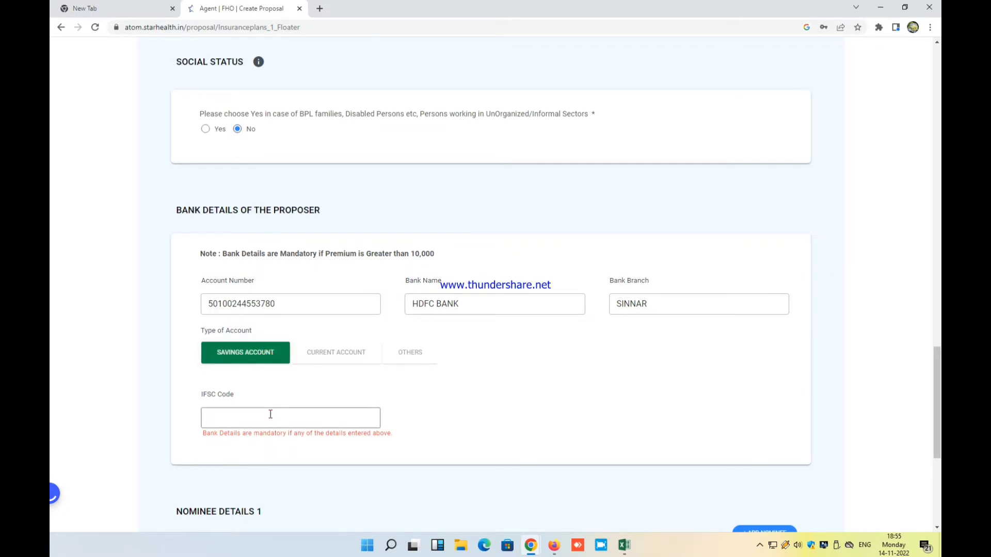
pyautogui.write('HDFC')
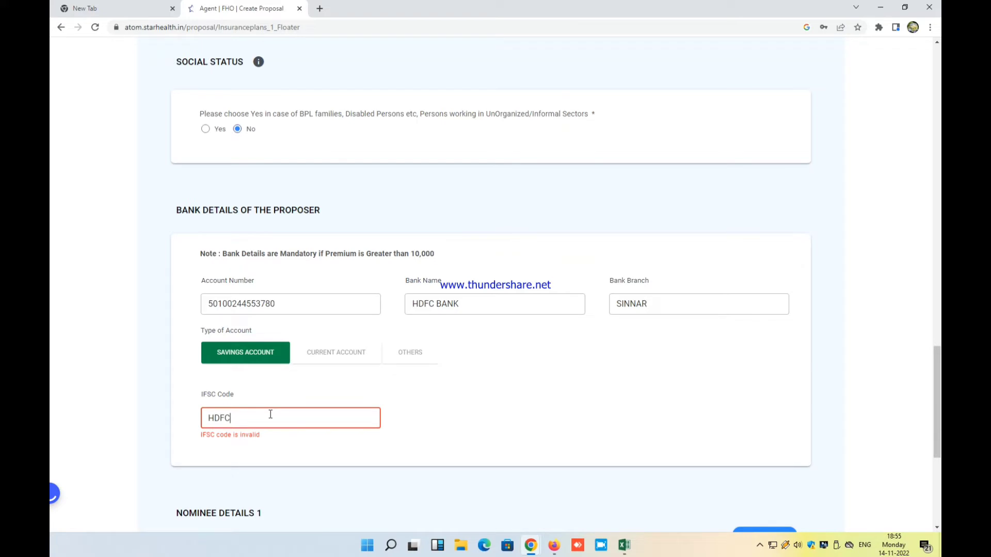
pyautogui.write('0000279')
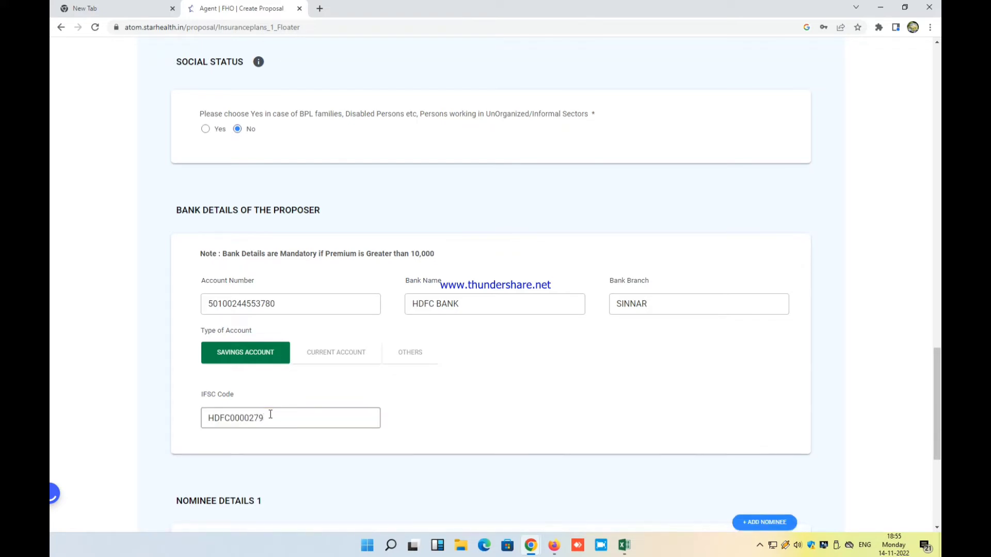
pyautogui.scroll(-3, 272, 414)
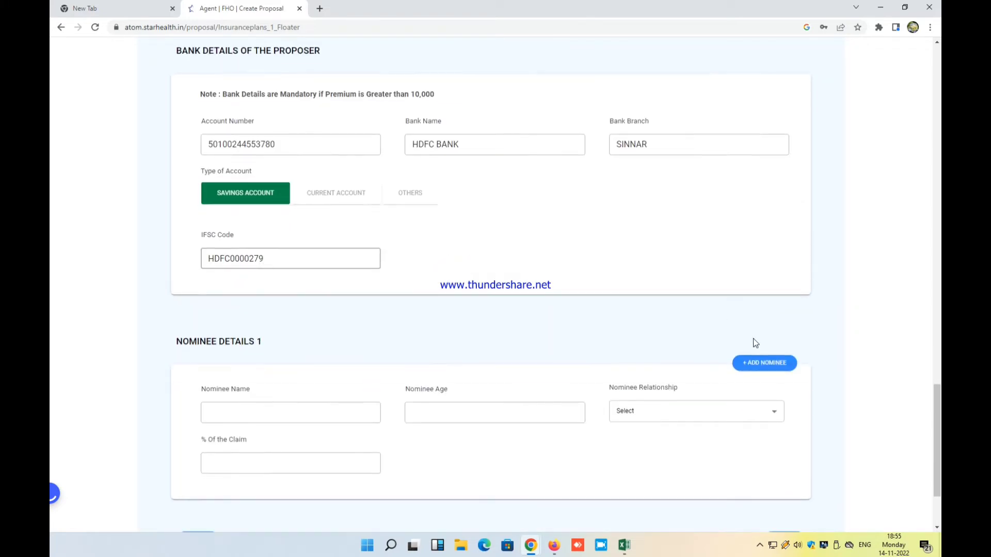
# Enter the nominee's name, age 30 and relationship Spouse
pyautogui.click(274, 409)
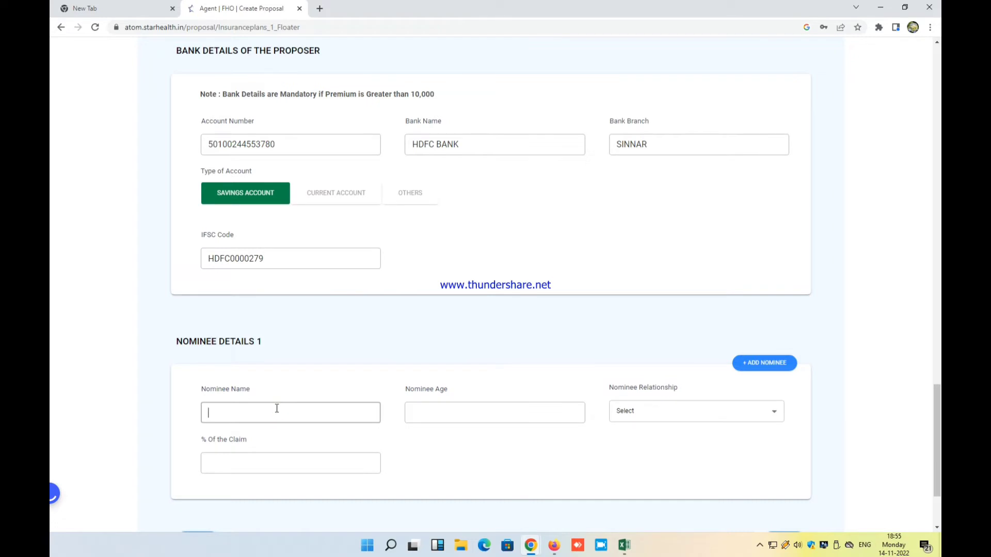
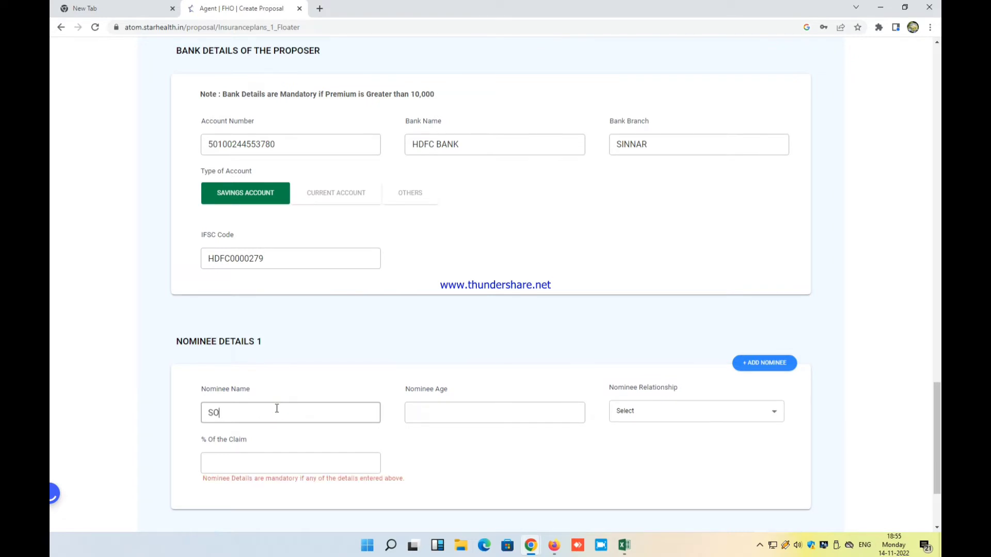
pyautogui.click(517, 413)
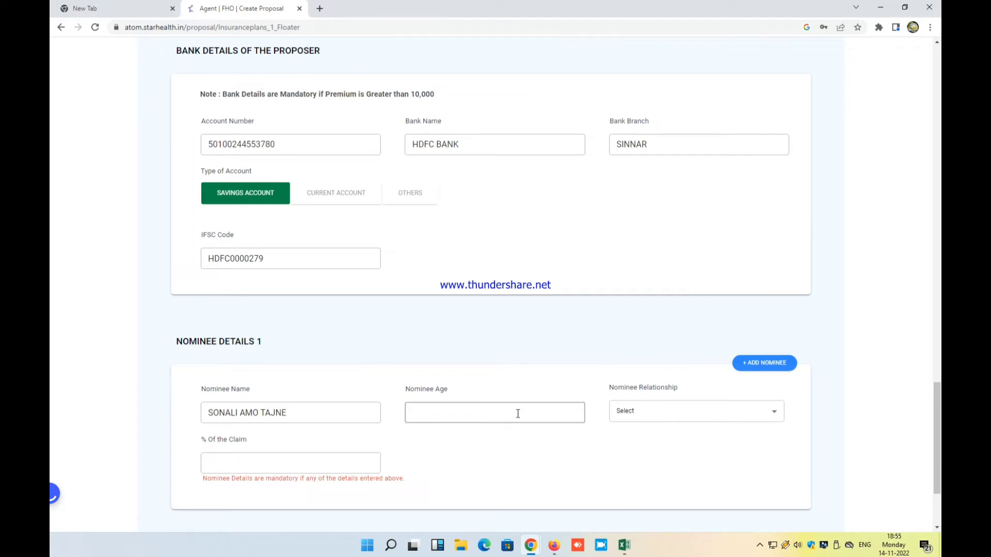
pyautogui.write('30')
pyautogui.click(626, 409)
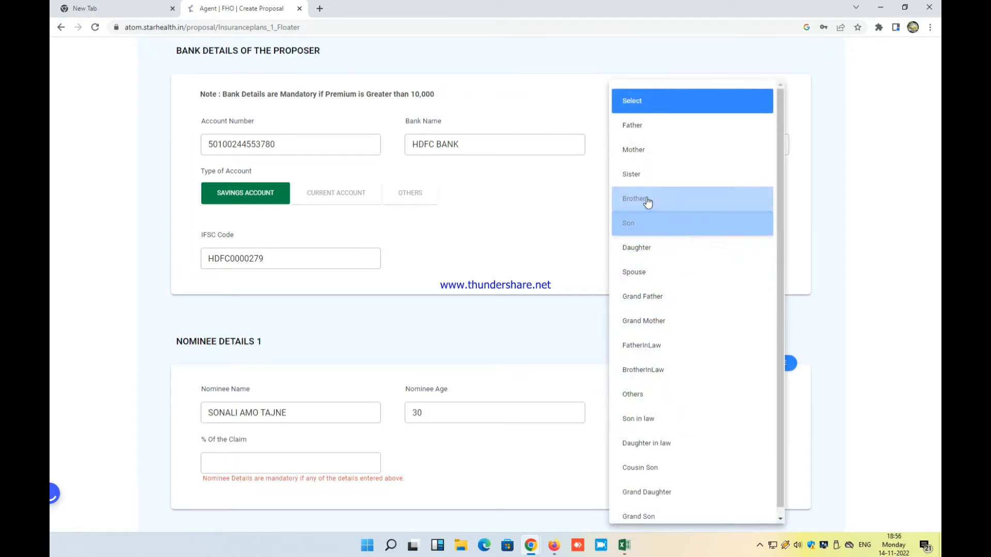
pyautogui.click(661, 282)
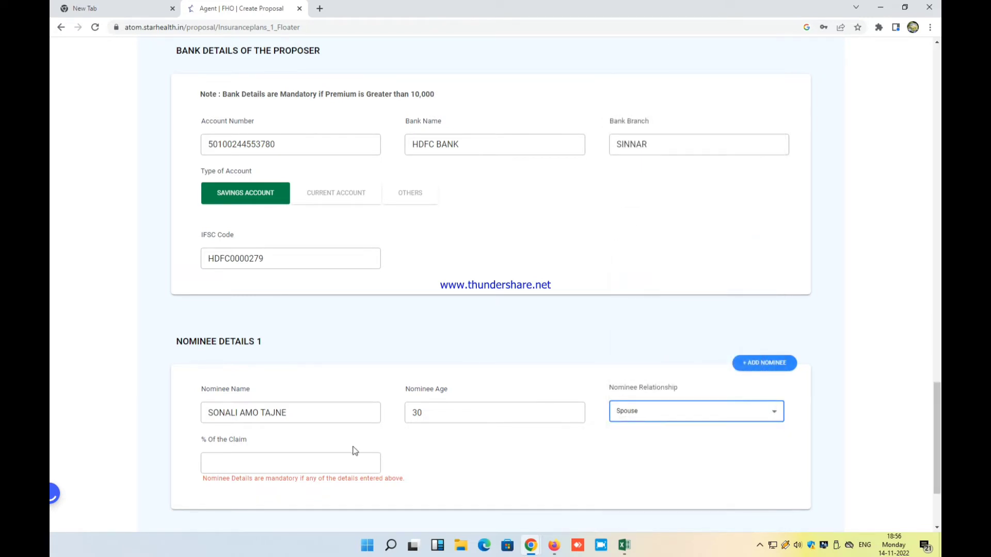
# Assign the nominee a 100% claim share and continue to insured details
pyautogui.click(335, 461)
pyautogui.write('100')
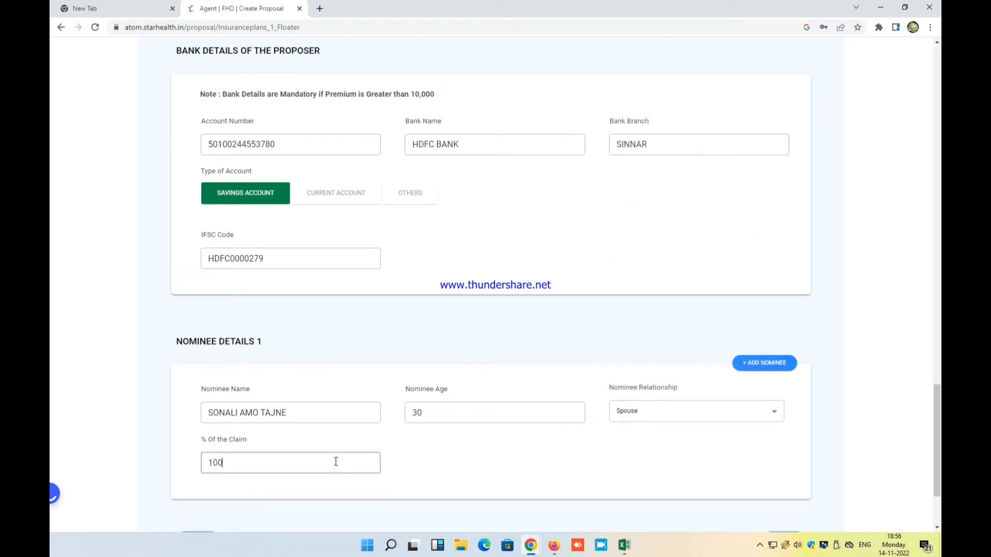
pyautogui.scroll(-3, 774, 464)
pyautogui.click(804, 432)
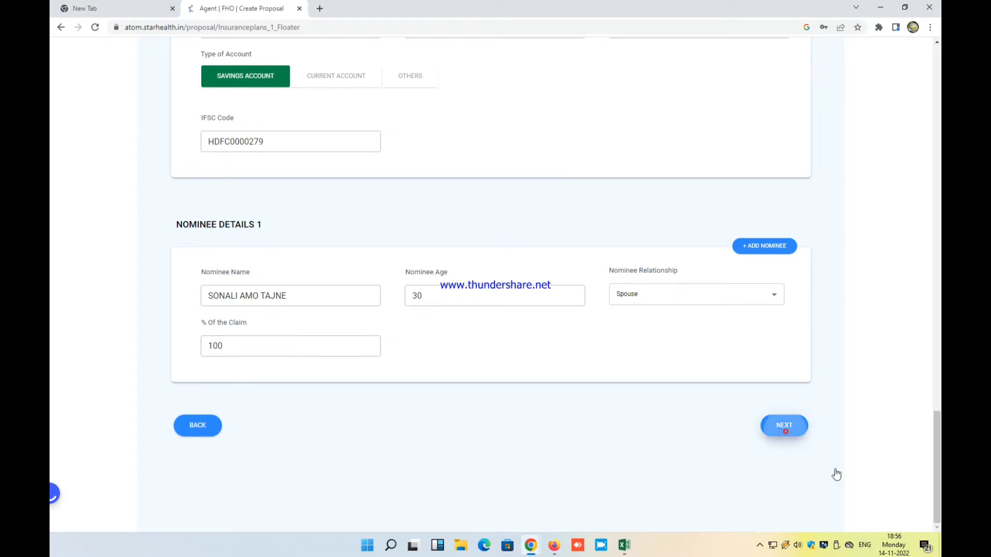
# Set Insured 1 as Self, Male, 170 cm, 57 kg, with no health problems
pyautogui.scroll(-2, 640, 395)
pyautogui.click(225, 283)
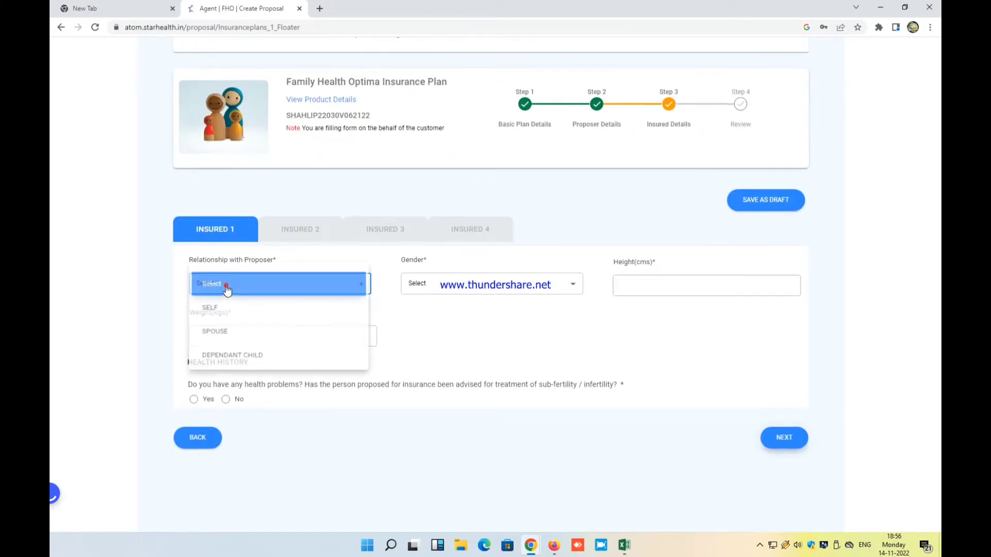
pyautogui.click(230, 308)
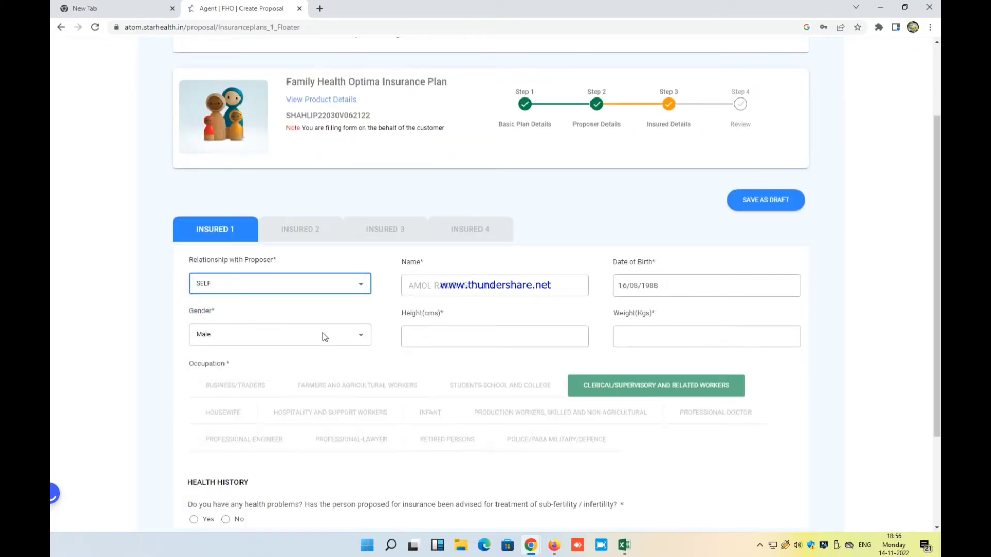
pyautogui.click(302, 341)
pyautogui.click(457, 339)
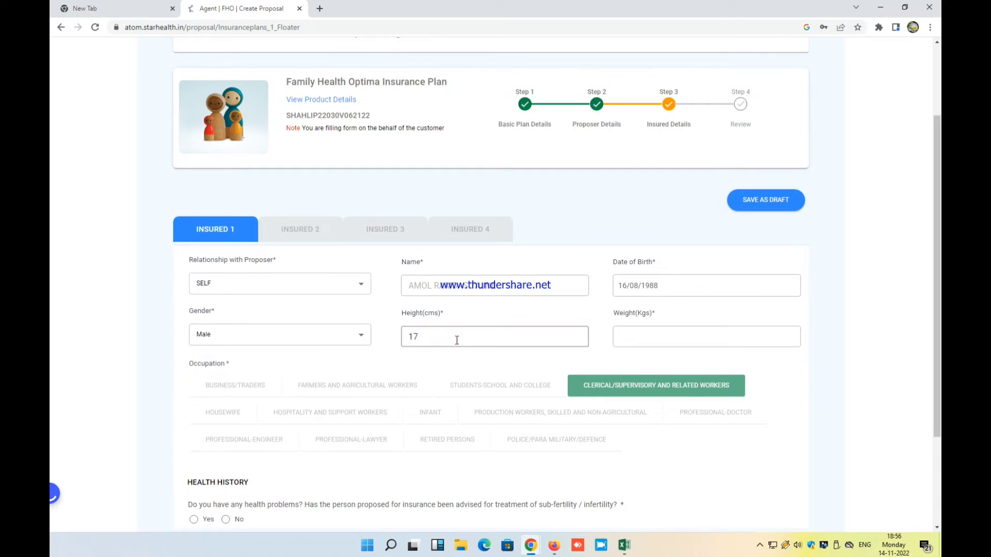
pyautogui.click(728, 339)
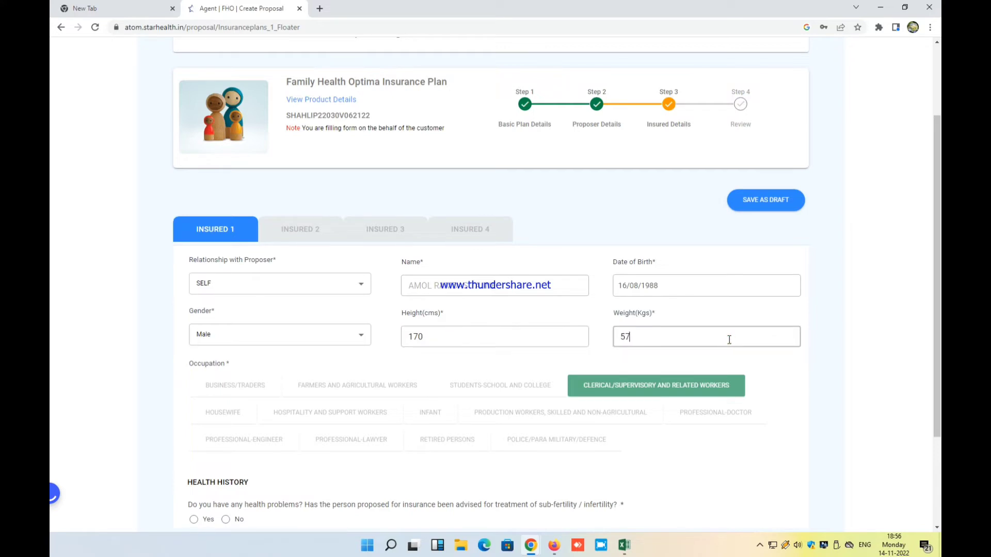
pyautogui.scroll(-3, 559, 186)
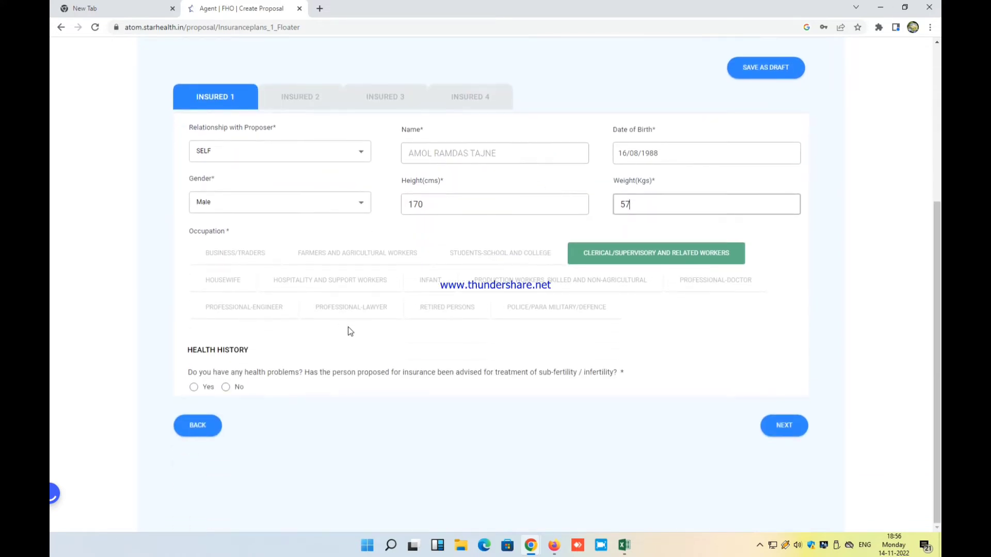
pyautogui.click(226, 387)
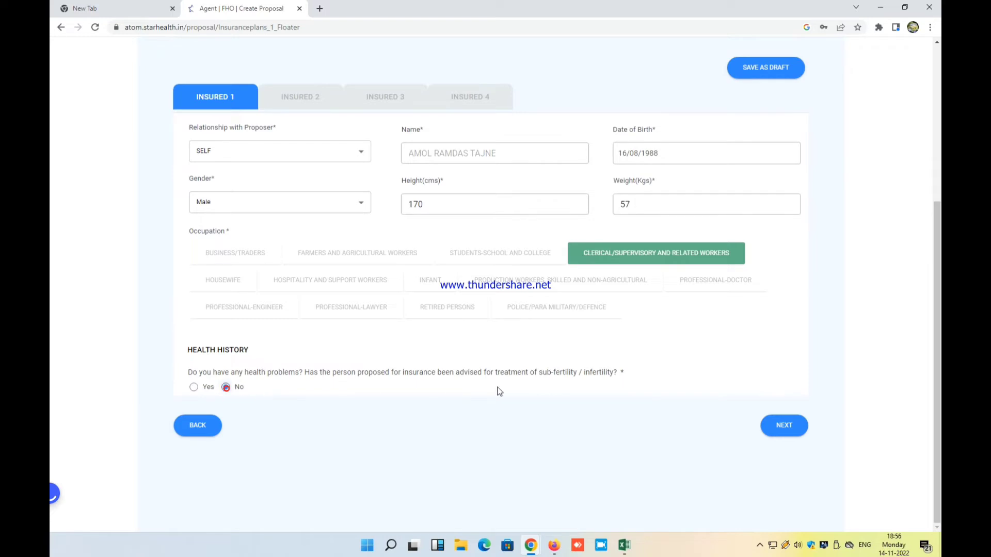
pyautogui.click(800, 433)
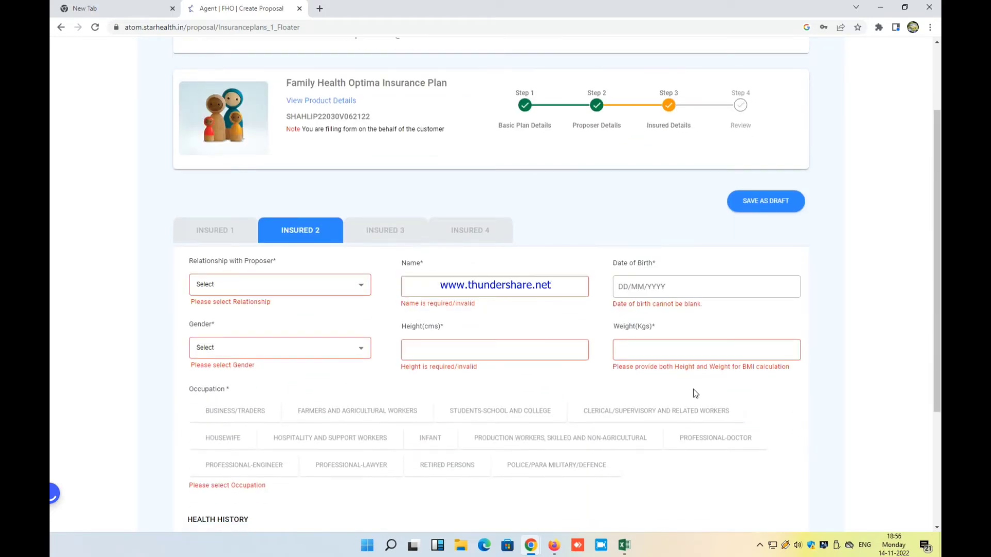
pyautogui.click(325, 281)
pyautogui.click(361, 334)
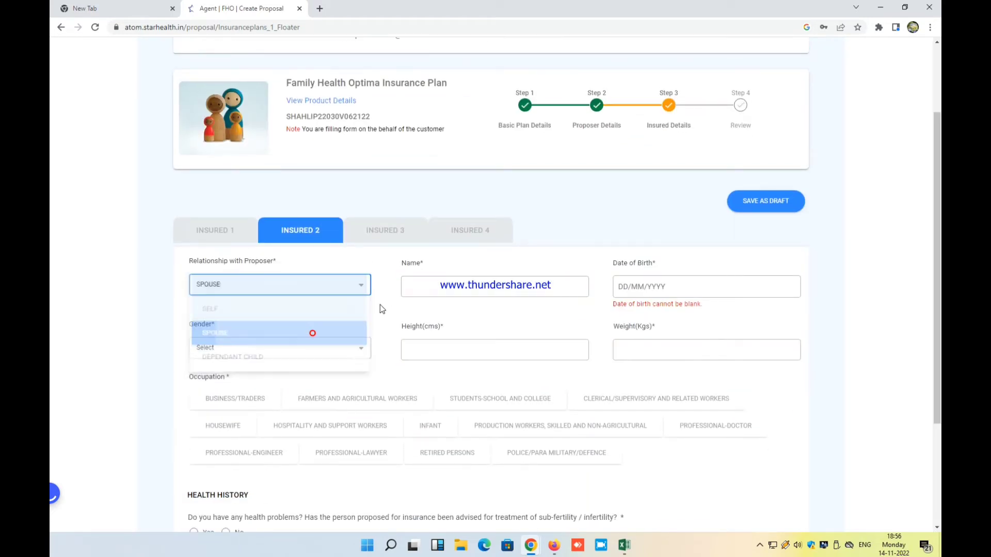
pyautogui.click(429, 286)
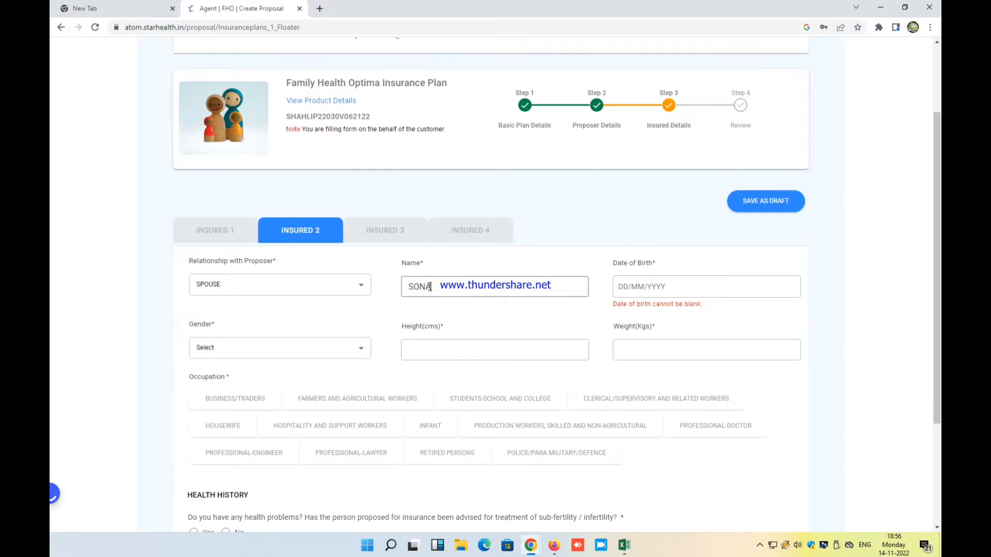
pyautogui.scroll(1, 668, 324)
pyautogui.click(664, 334)
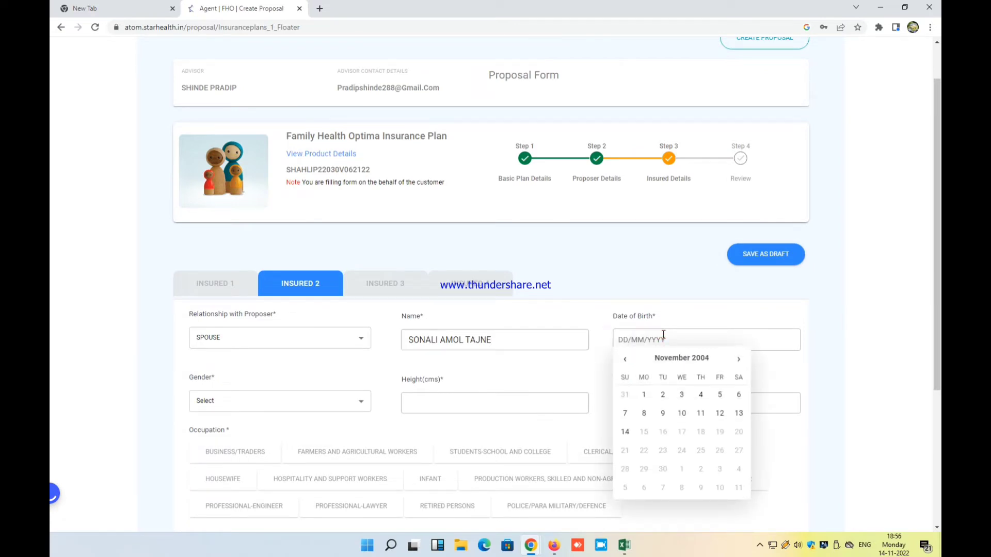
pyautogui.write('19/01/19')
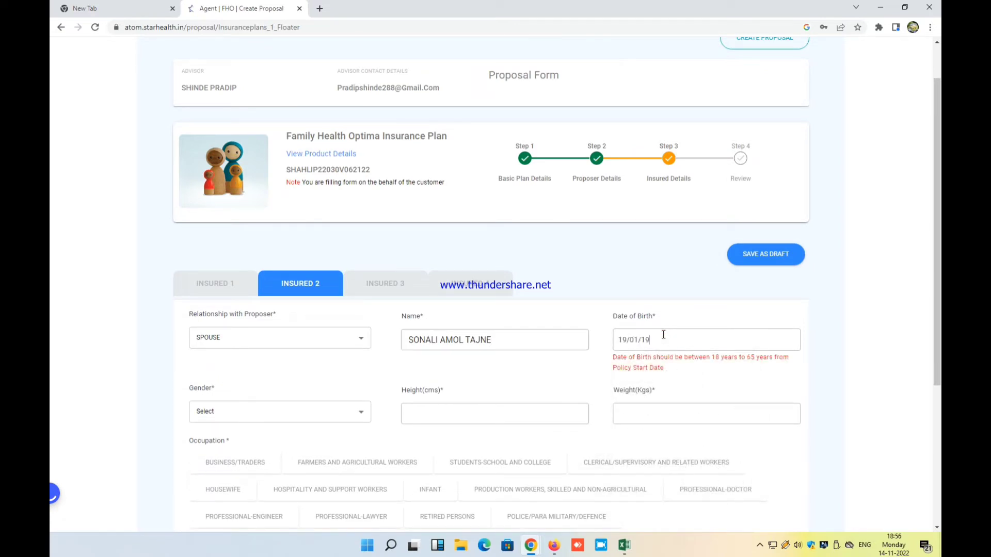
pyautogui.write('92')
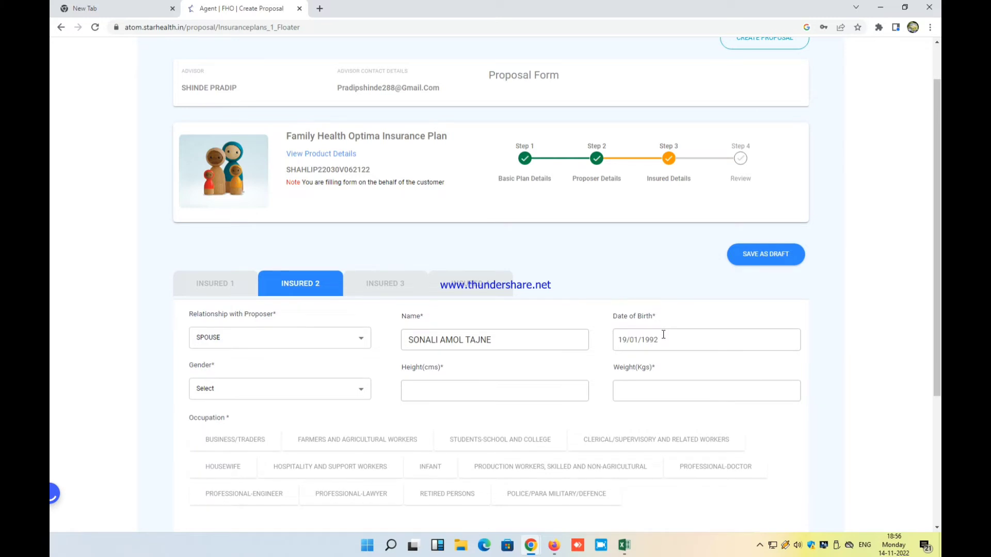
# Record the spouse as Female, 157 cm, 59 kg, Housewife, with no health problems
pyautogui.scroll(-1, 663, 335)
pyautogui.click(336, 338)
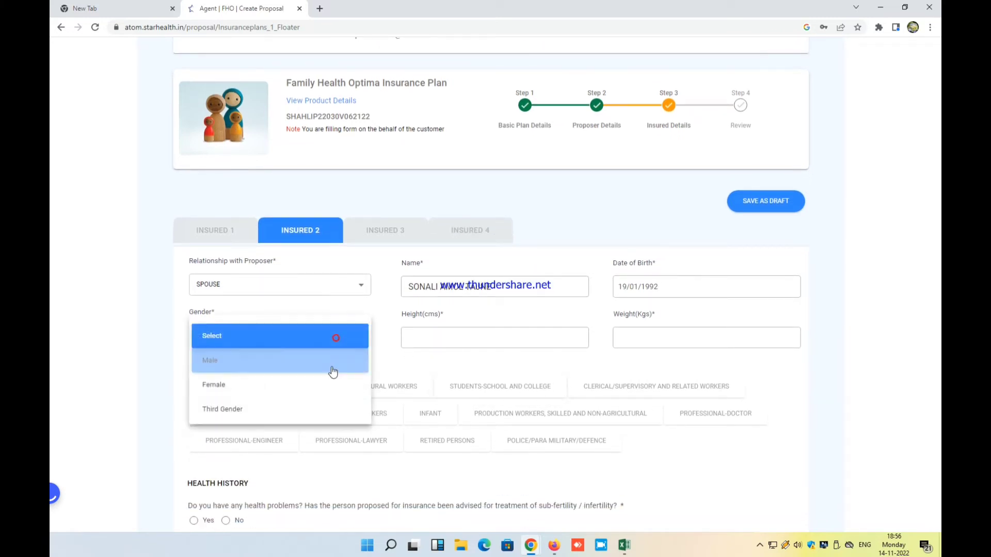
pyautogui.click(332, 385)
pyautogui.click(453, 335)
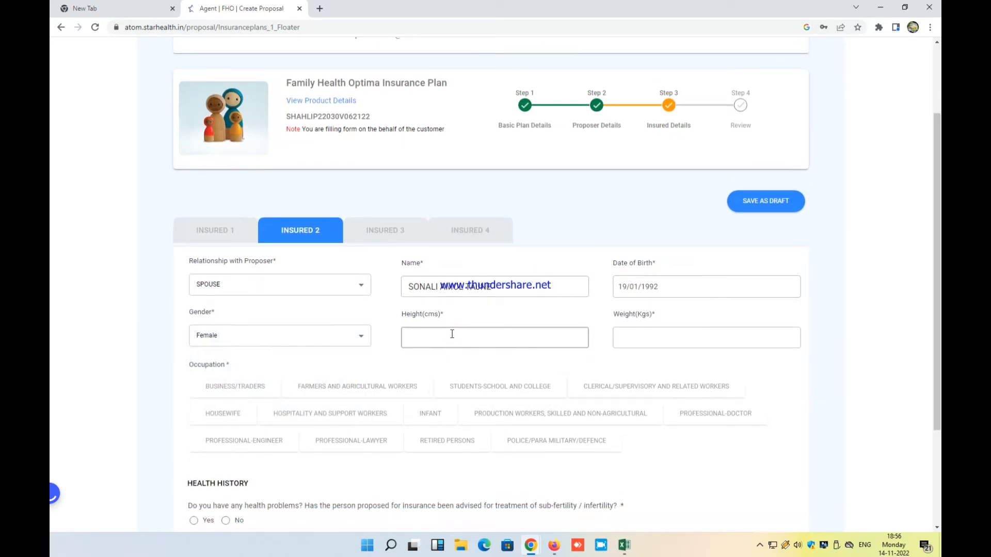
pyautogui.click(671, 342)
pyautogui.write('59')
pyautogui.scroll(-2, 671, 342)
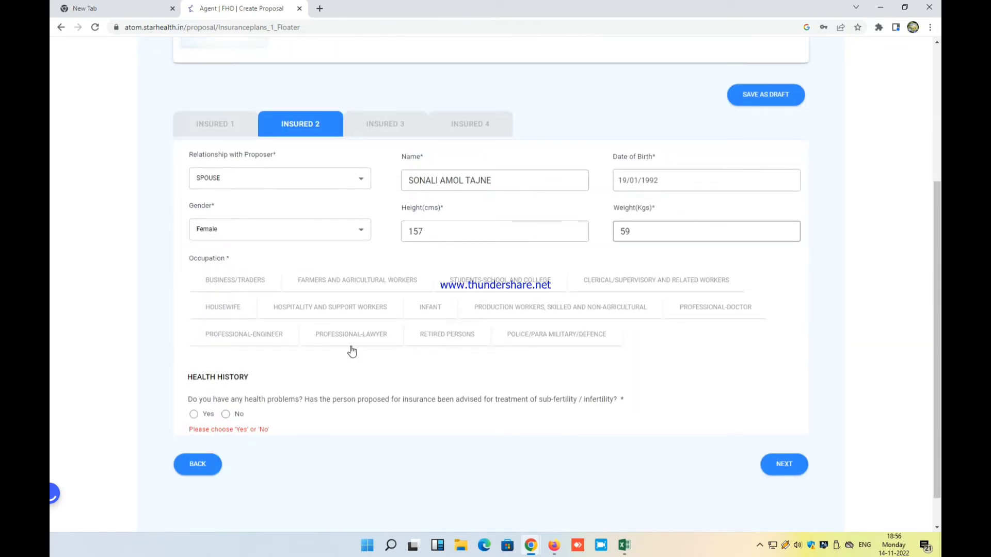
pyautogui.click(220, 308)
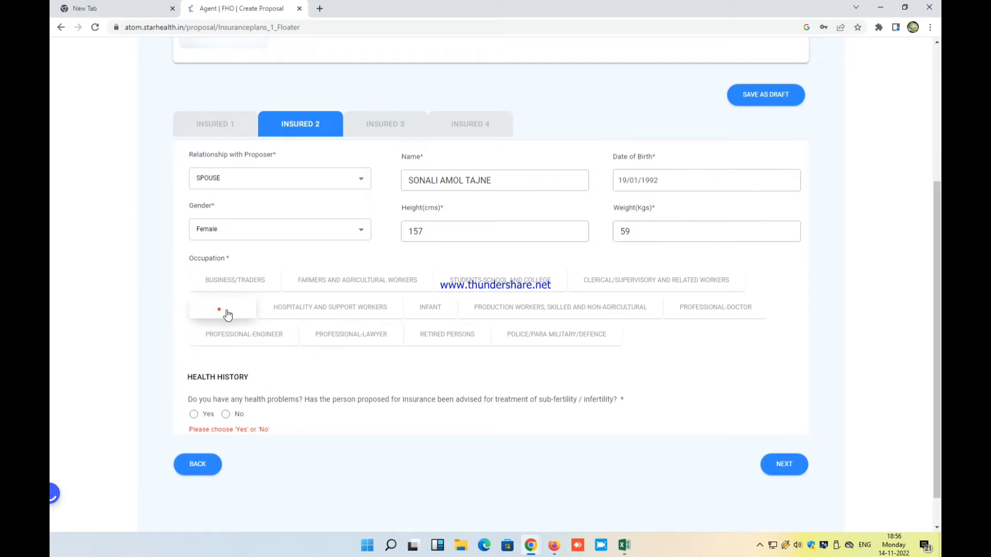
pyautogui.click(226, 414)
pyautogui.click(778, 450)
pyautogui.scroll(-2, 777, 448)
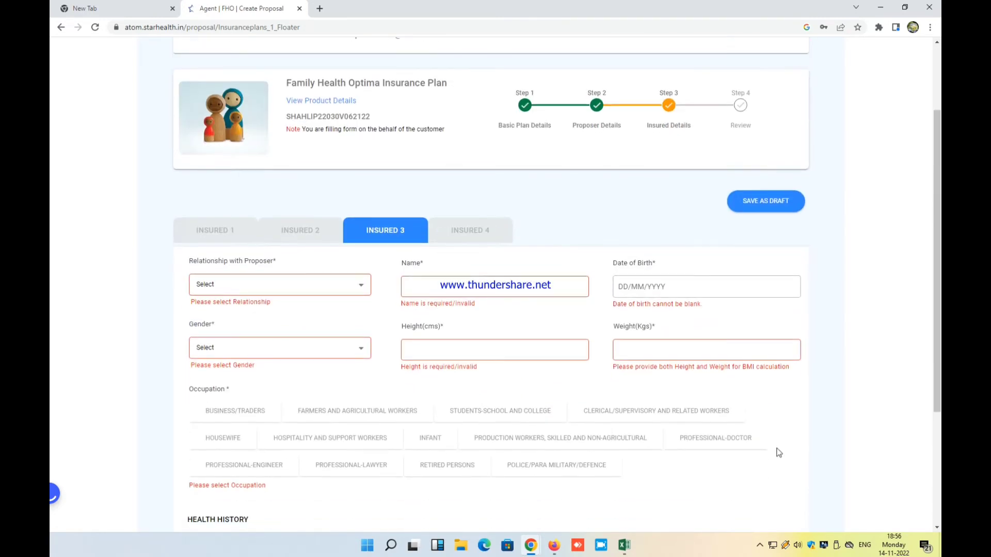
pyautogui.click(321, 285)
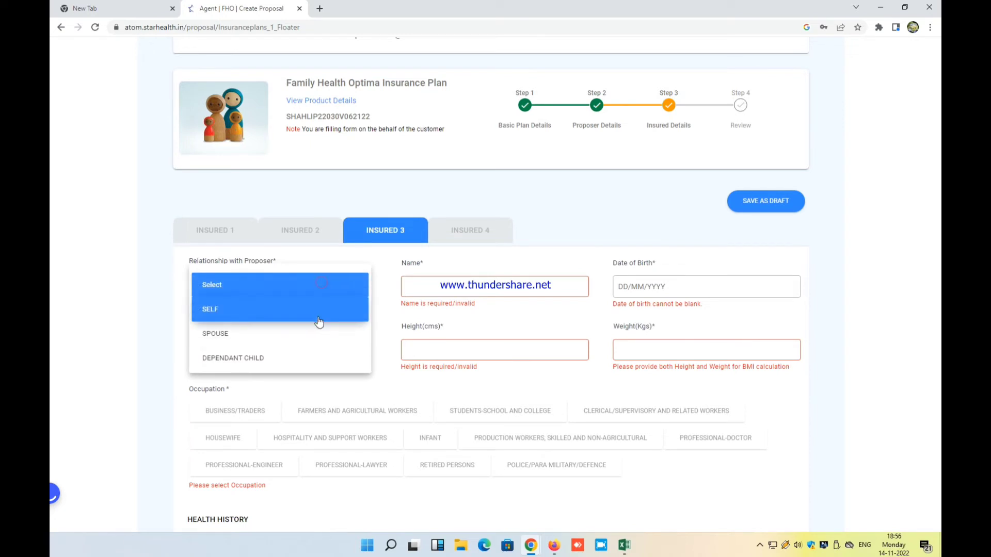
pyautogui.click(320, 359)
pyautogui.click(406, 285)
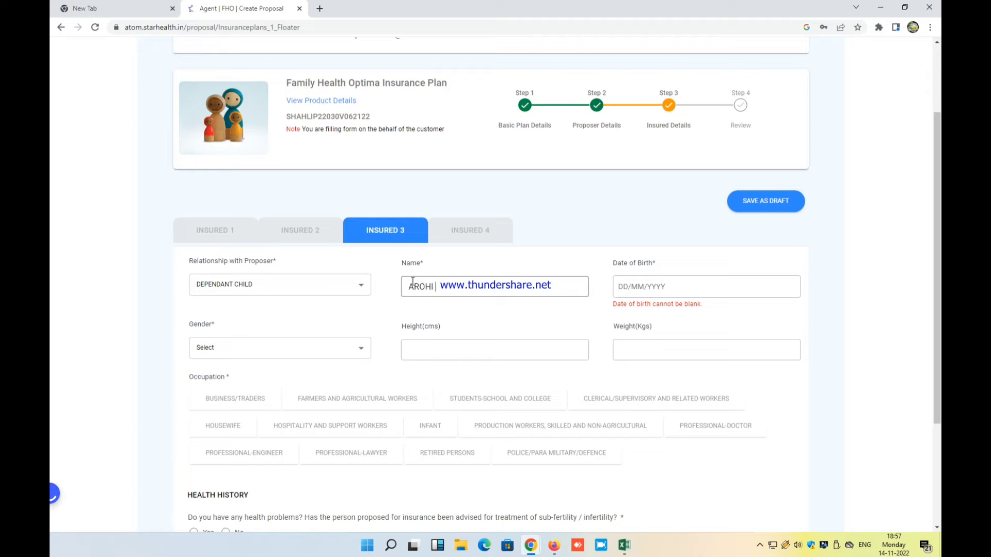
pyautogui.write('AMBO')
pyautogui.write('YA')
pyautogui.click(714, 291)
pyautogui.write('11/10/2017')
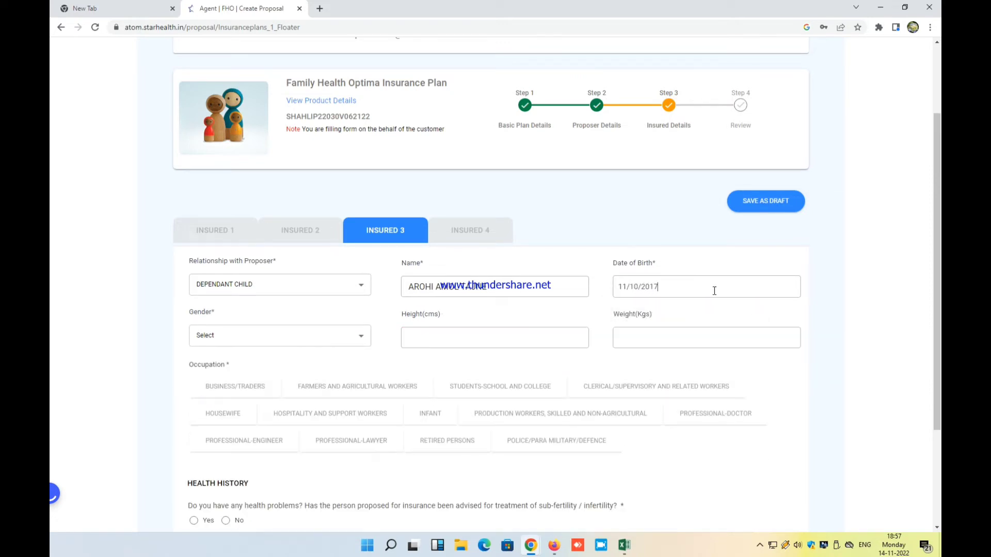
# Mark the child as Female, Infant, no health problems, and continue to Insured 4
pyautogui.click(307, 335)
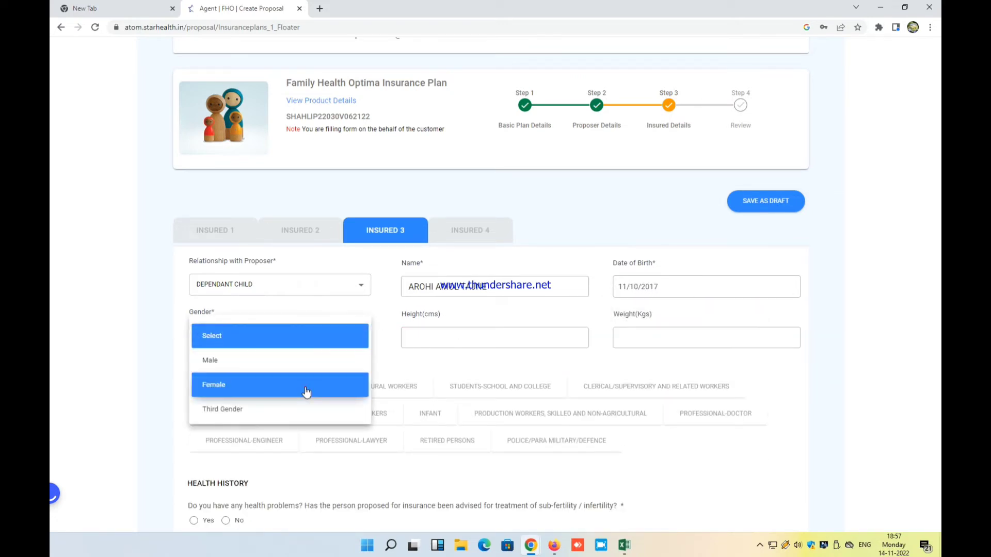
pyautogui.click(306, 391)
pyautogui.scroll(-1, 446, 337)
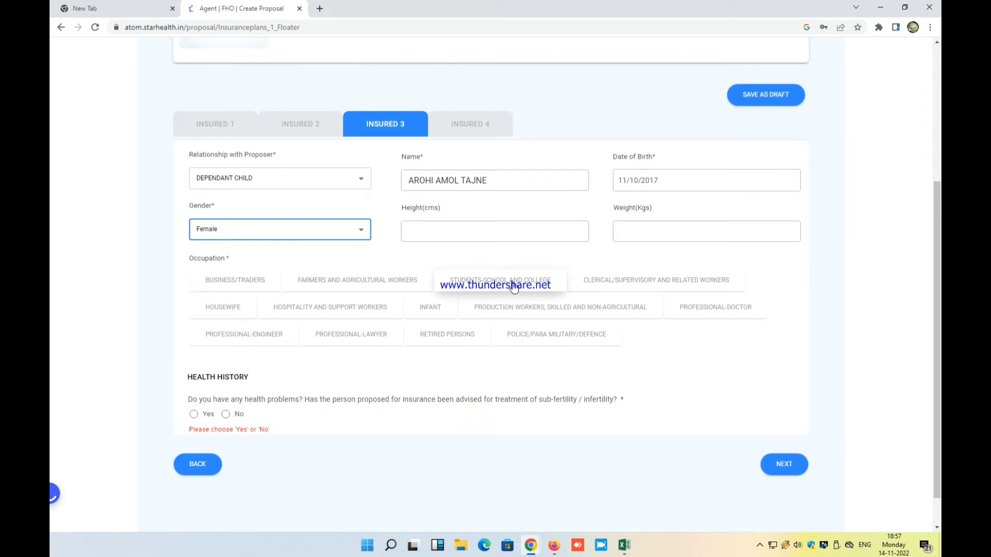
pyautogui.click(443, 309)
pyautogui.scroll(-1, 387, 321)
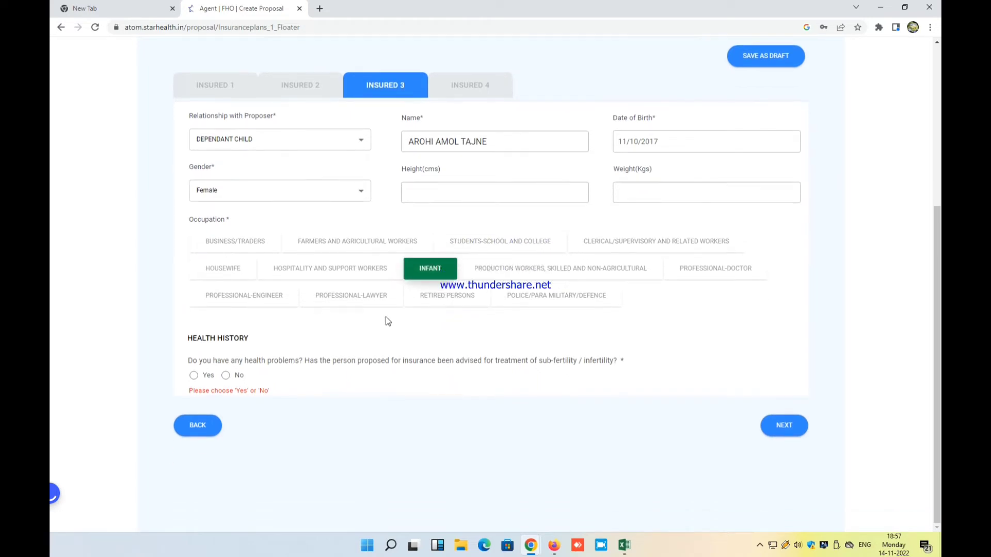
pyautogui.click(225, 376)
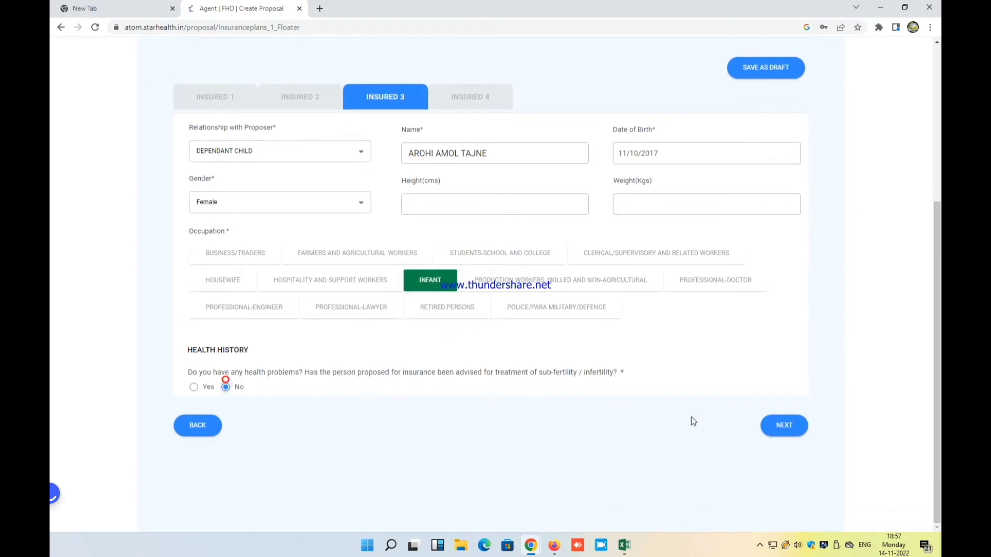
pyautogui.click(784, 425)
pyautogui.scroll(-2, 516, 336)
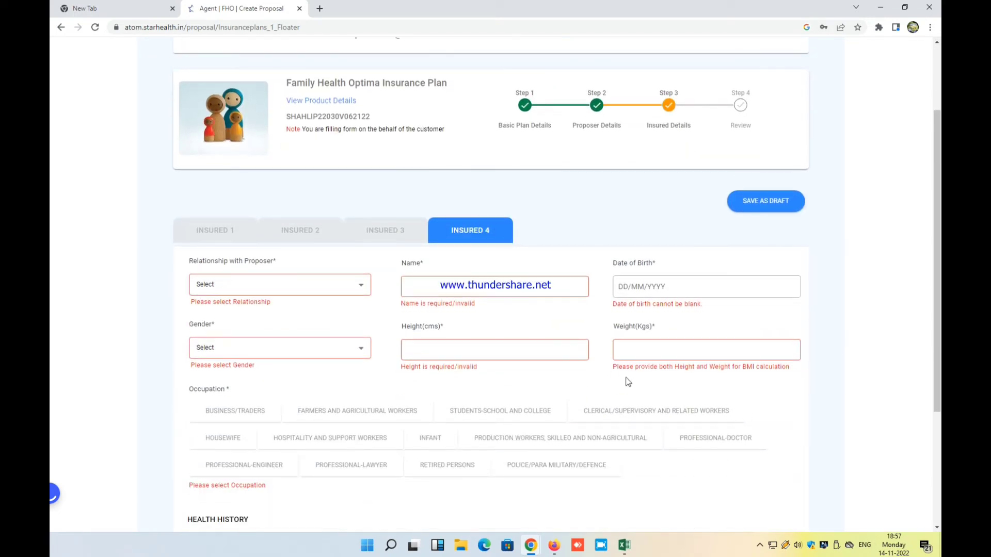
# Add the fourth insured as a dependant child and enter the child's full name
pyautogui.click(315, 290)
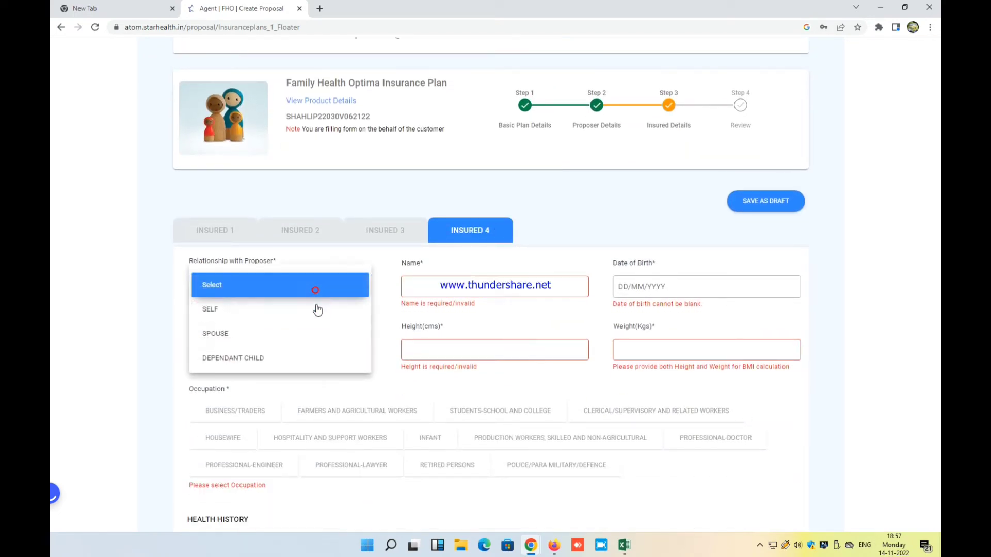
pyautogui.click(308, 358)
pyautogui.click(424, 285)
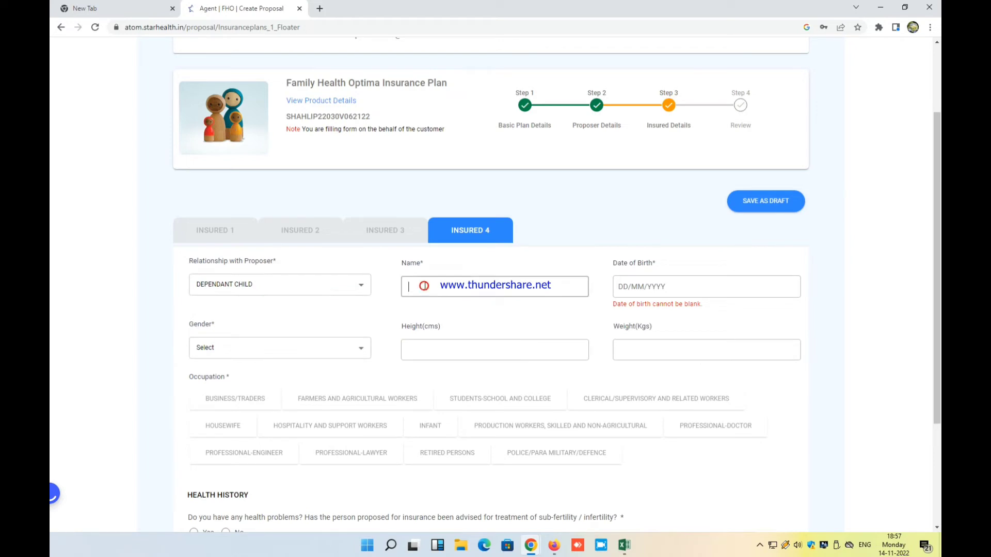
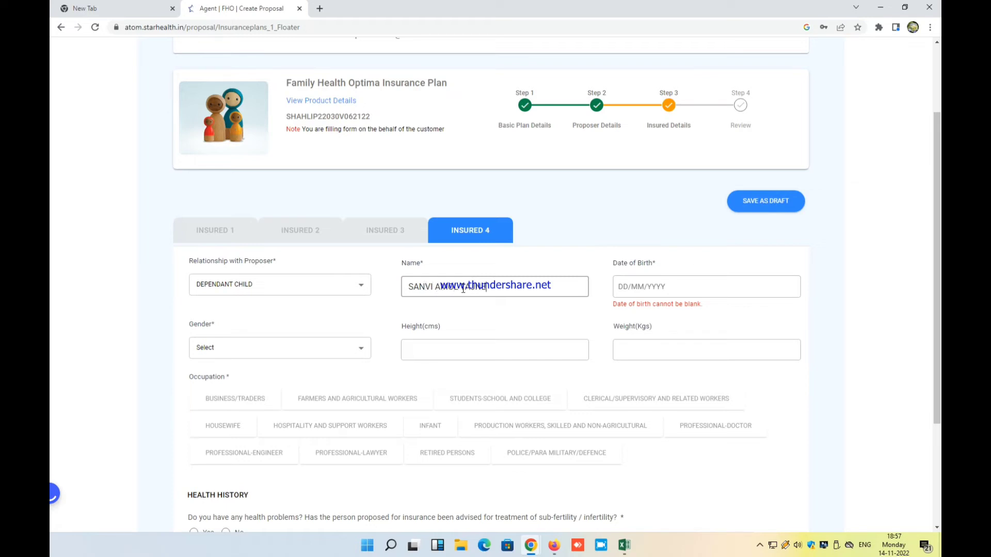
pyautogui.click(630, 288)
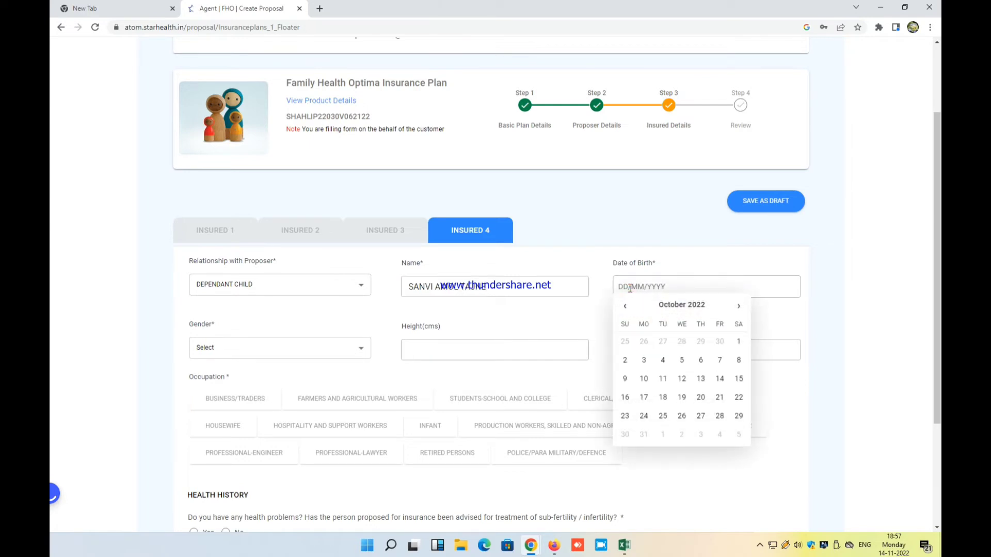
pyautogui.write('2')
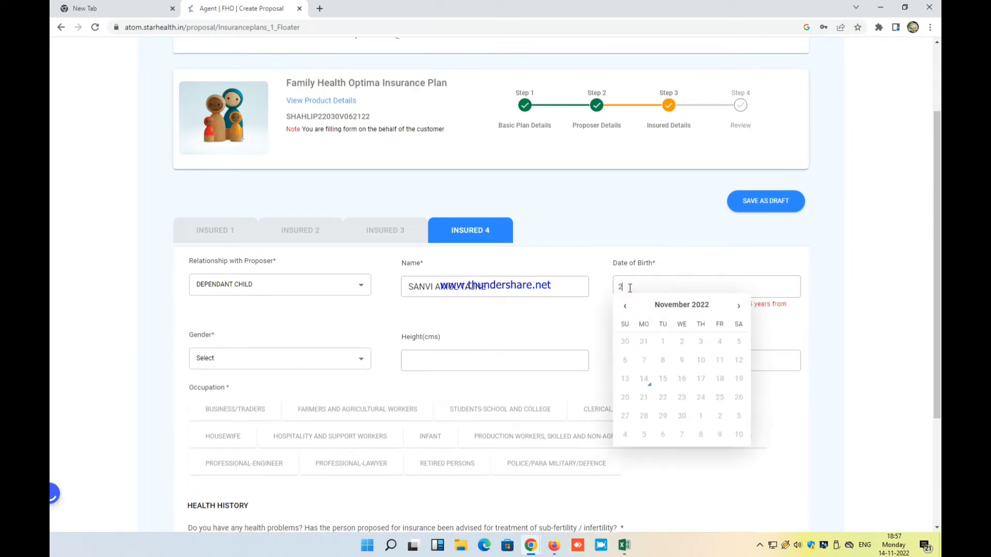
pyautogui.write('3/01/2022')
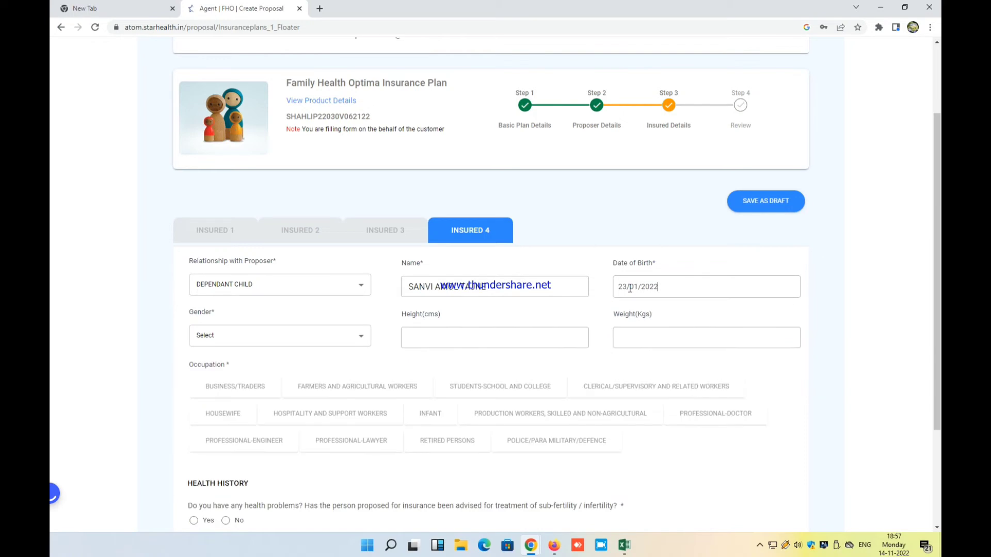
pyautogui.click(345, 339)
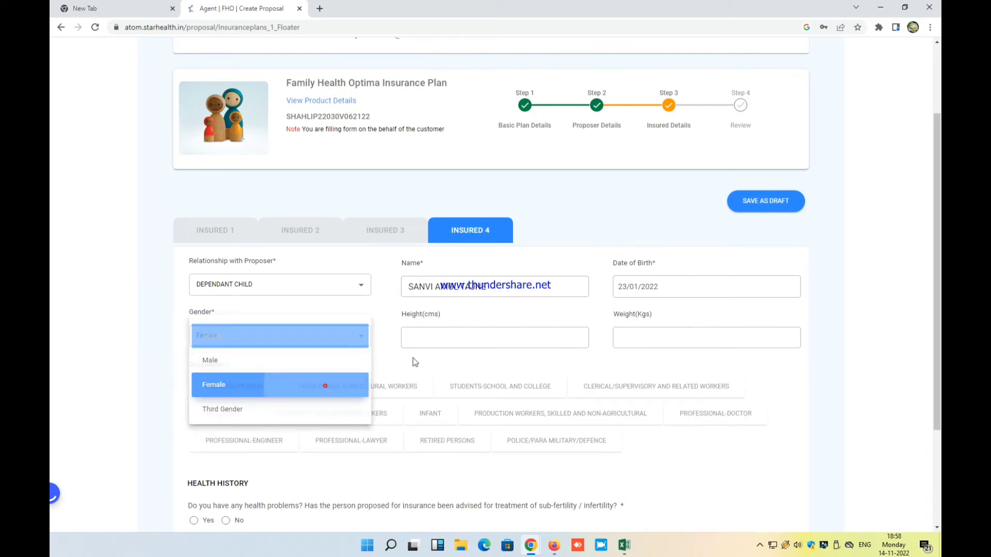
pyautogui.click(325, 385)
pyautogui.scroll(-2, 443, 336)
pyautogui.click(440, 303)
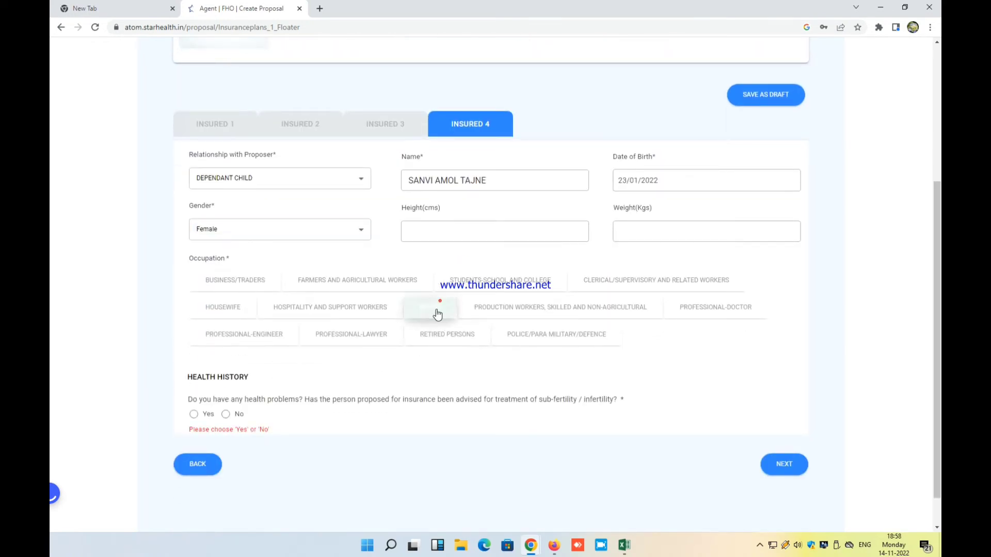
pyautogui.click(227, 416)
pyautogui.click(777, 462)
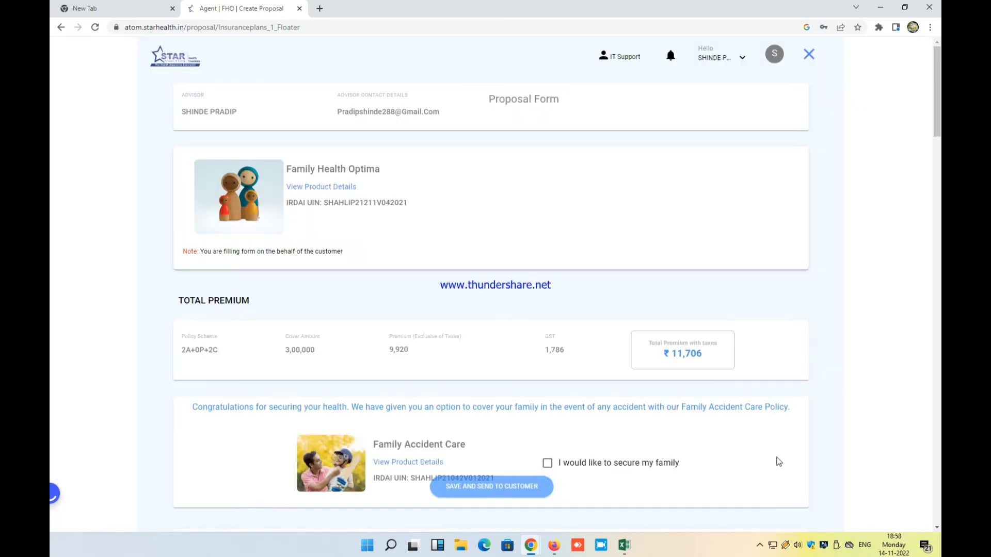
# Set the first insured's file type to Age Proof and start the upload past the Aadhaar-masking notice
pyautogui.scroll(-6, 778, 461)
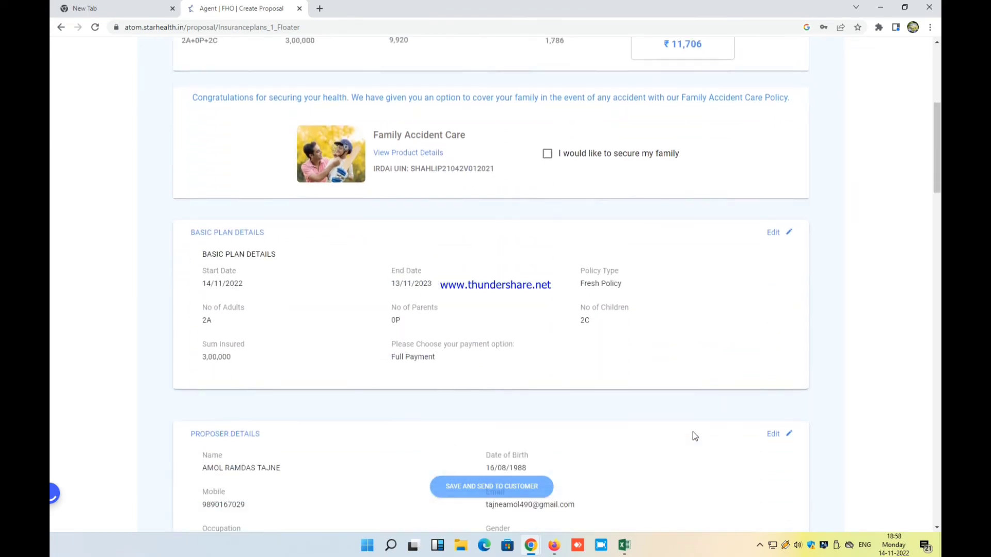
pyautogui.scroll(-20, 693, 436)
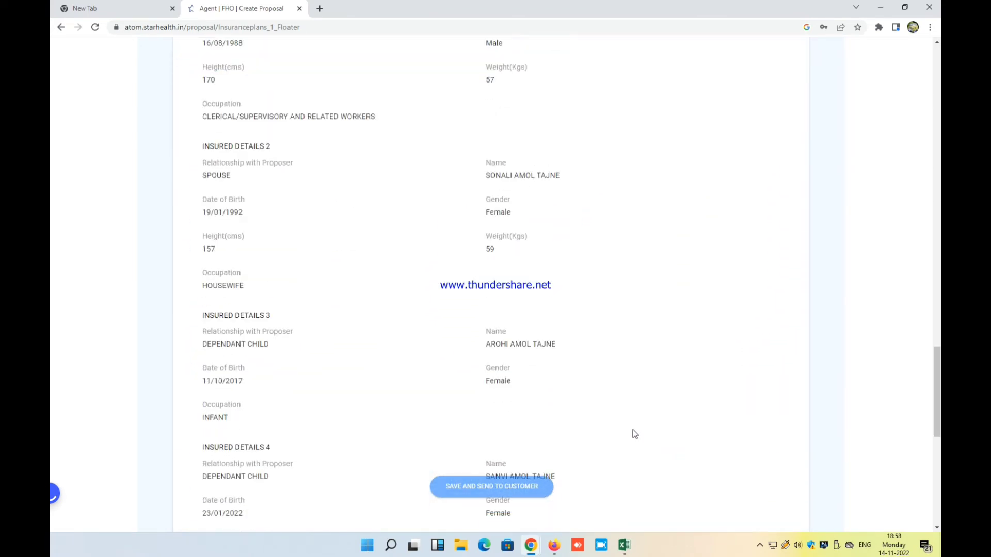
pyautogui.scroll(-8, 630, 435)
pyautogui.click(290, 250)
pyautogui.click(297, 250)
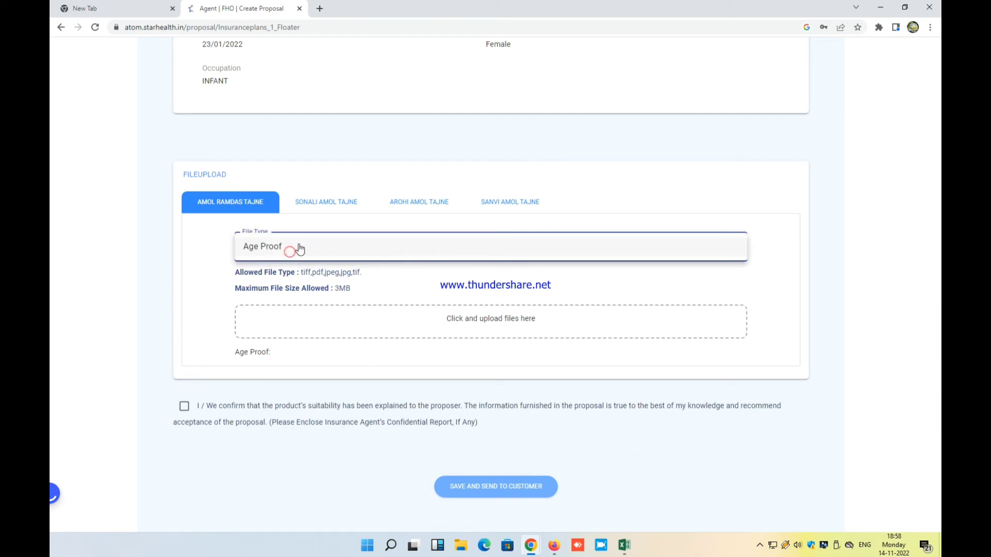
pyautogui.click(305, 336)
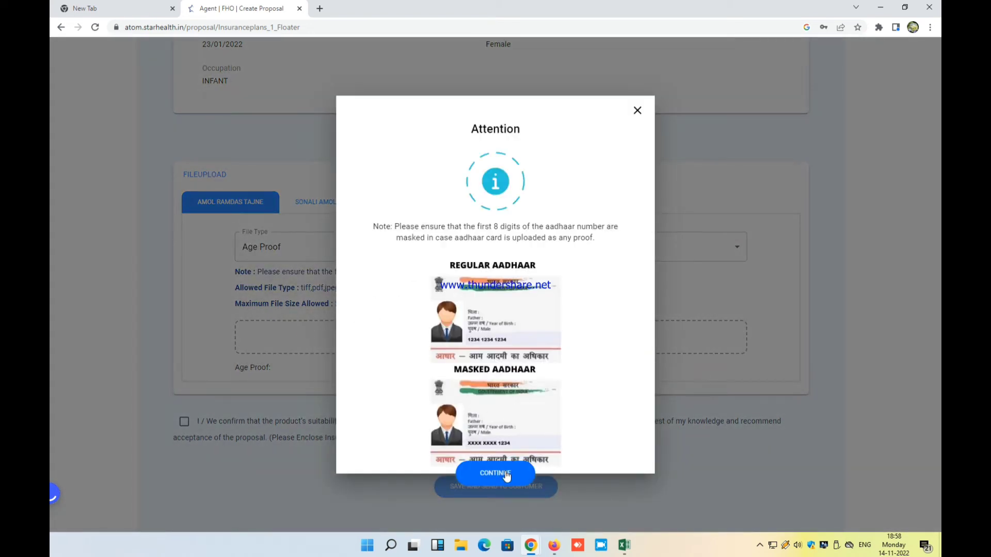
pyautogui.click(506, 475)
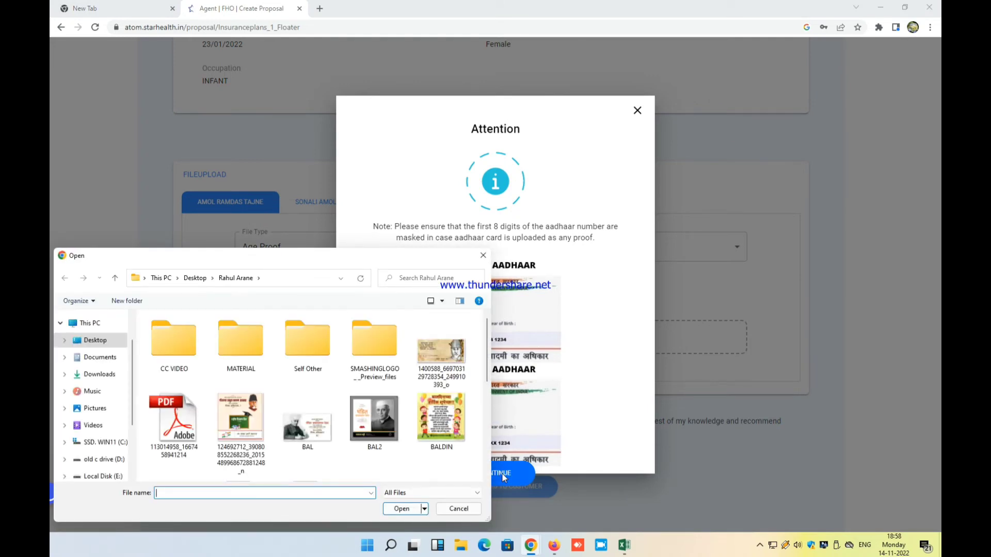
# Upload the PAN card PDF from the Desktop proof-files folder as the first insured's Age Proof
pyautogui.click(759, 547)
pyautogui.rightClick(770, 522)
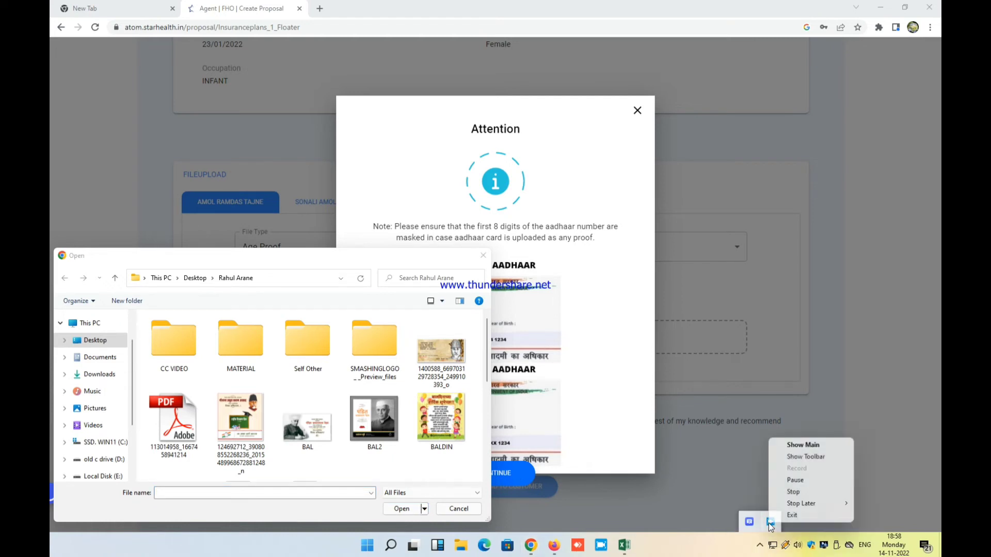
pyautogui.click(795, 480)
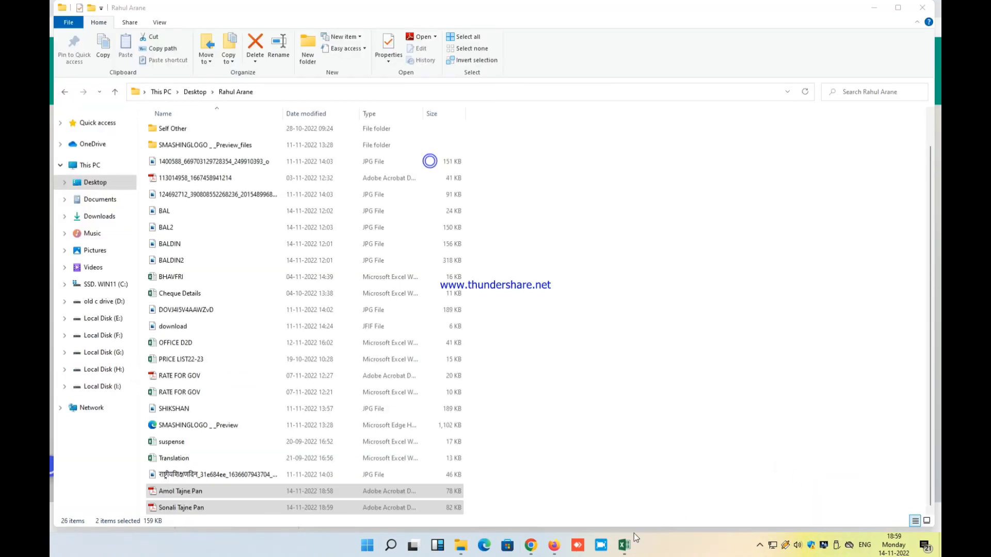
pyautogui.moveTo(534, 550)
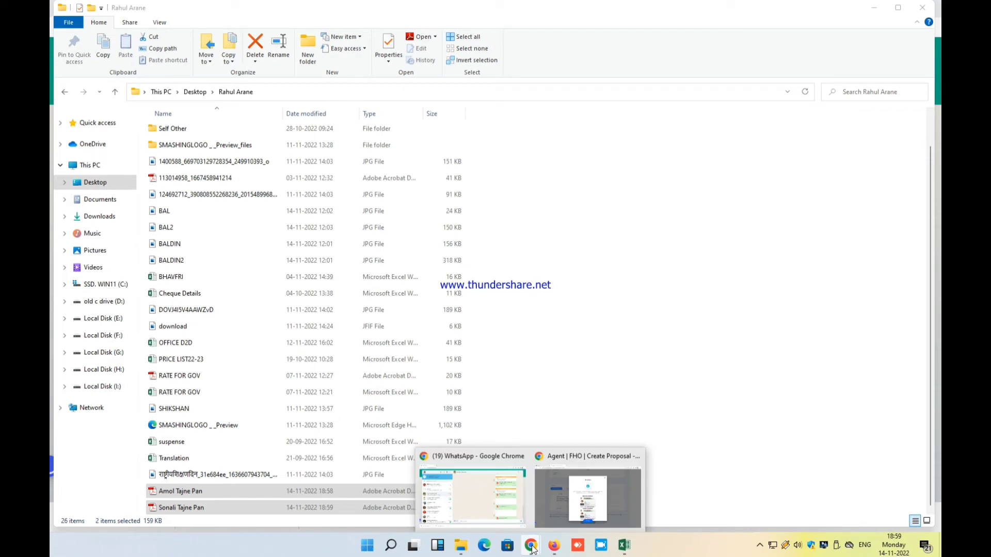
pyautogui.click(585, 509)
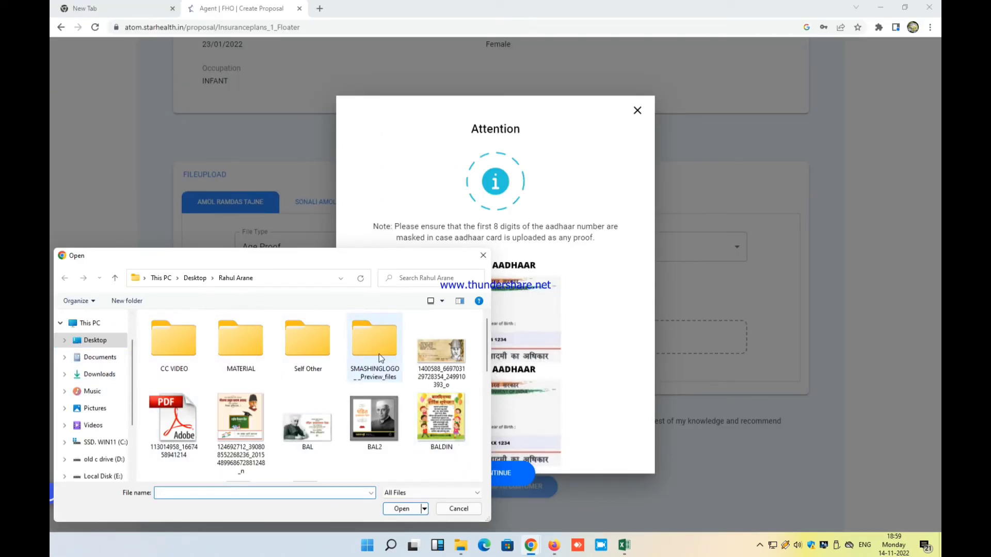
pyautogui.click(108, 342)
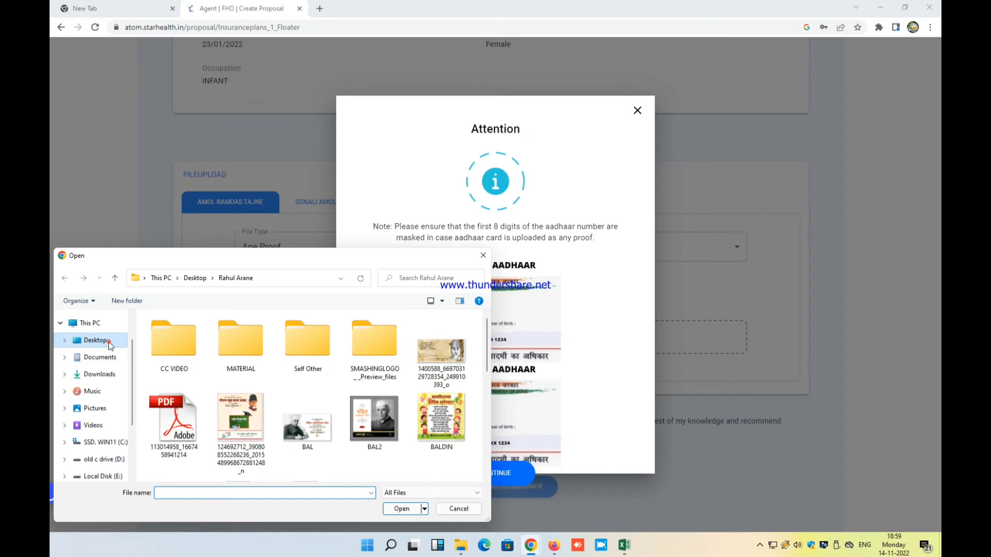
pyautogui.doubleClick(454, 346)
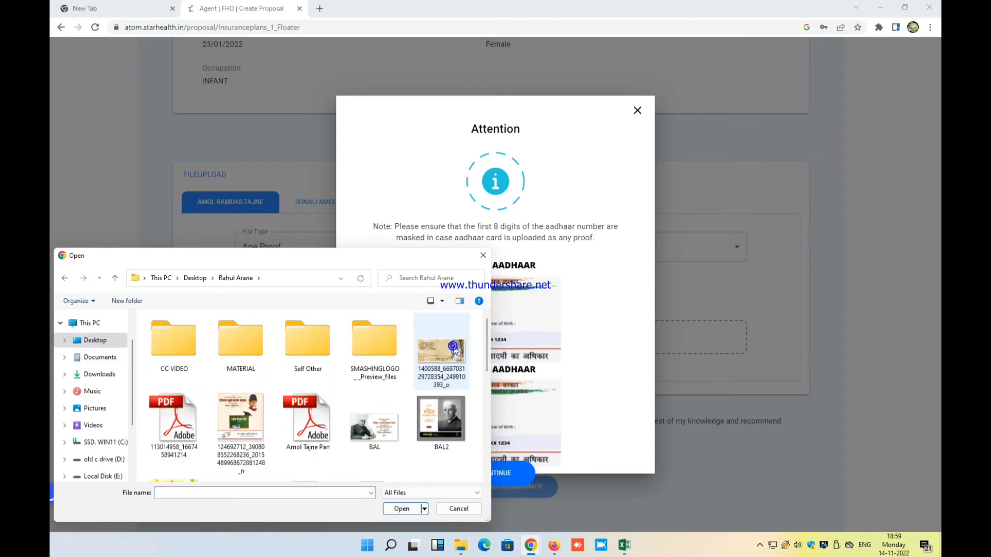
pyautogui.scroll(-1, 303, 422)
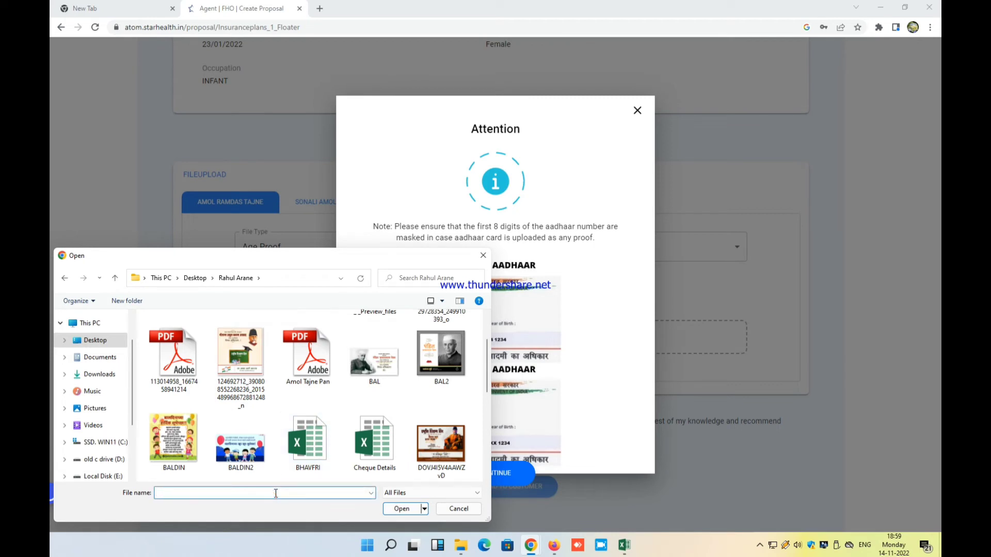
pyautogui.write('AMO')
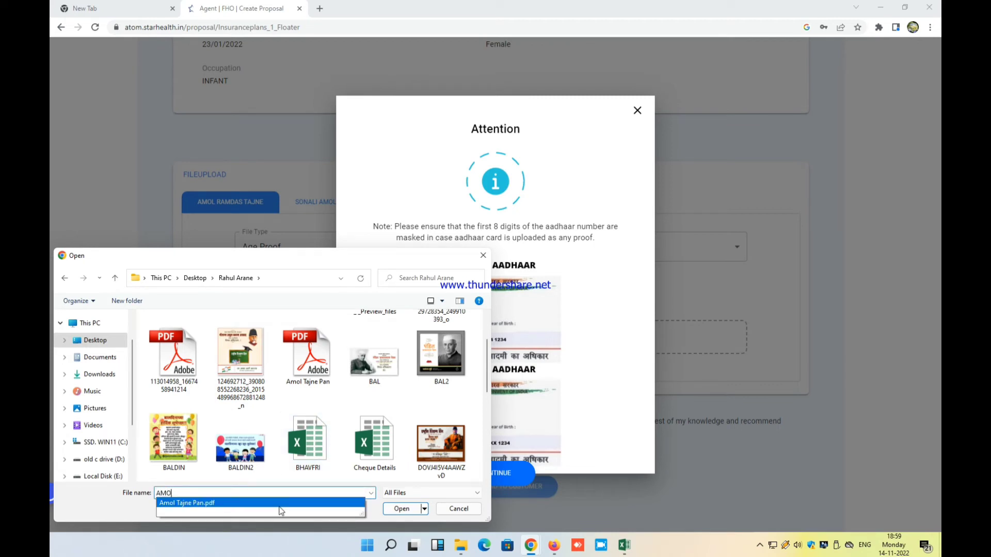
pyautogui.click(292, 508)
pyautogui.click(398, 510)
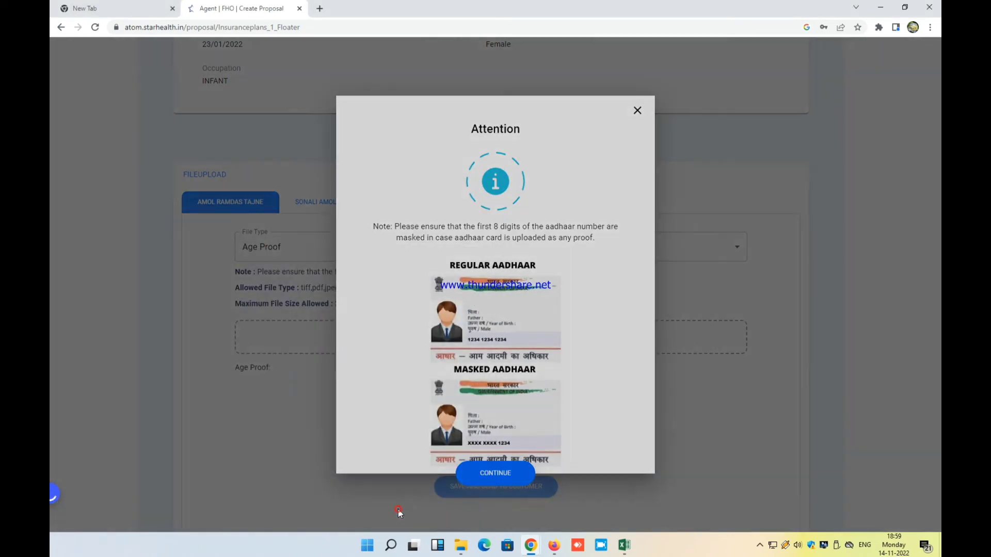
pyautogui.click(498, 484)
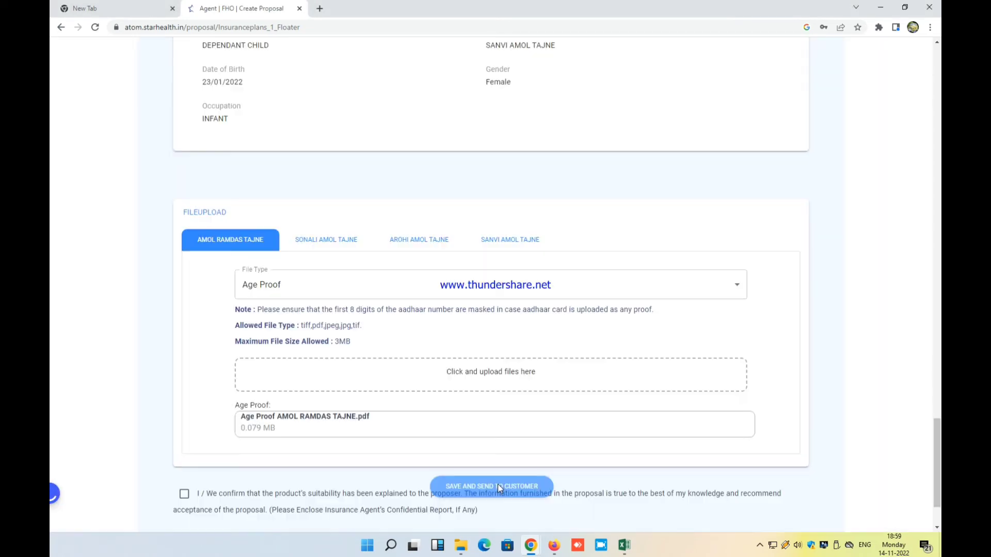
# Upload an Age Proof PDF on the second insured's tab and tick the agent declaration
pyautogui.click(318, 244)
pyautogui.click(316, 281)
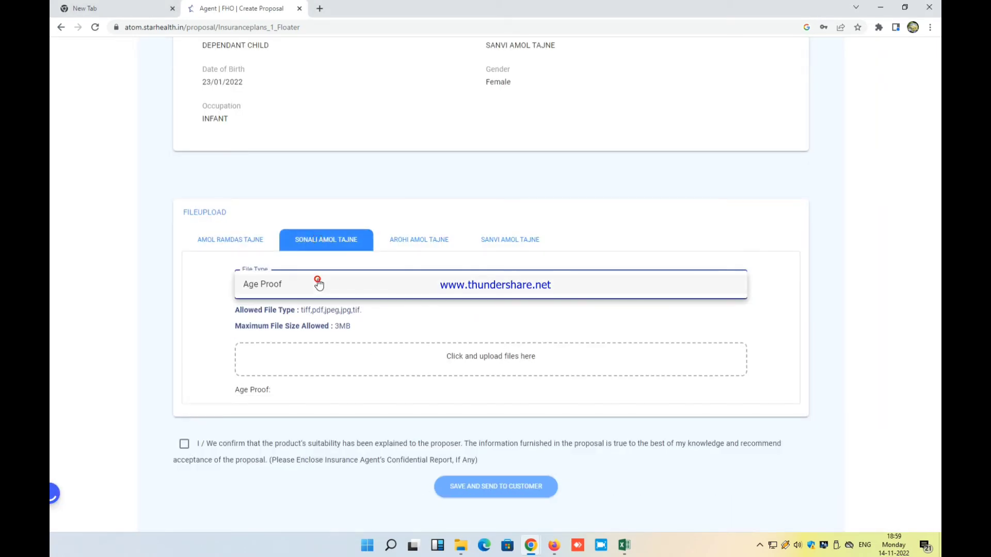
pyautogui.click(318, 284)
pyautogui.click(346, 385)
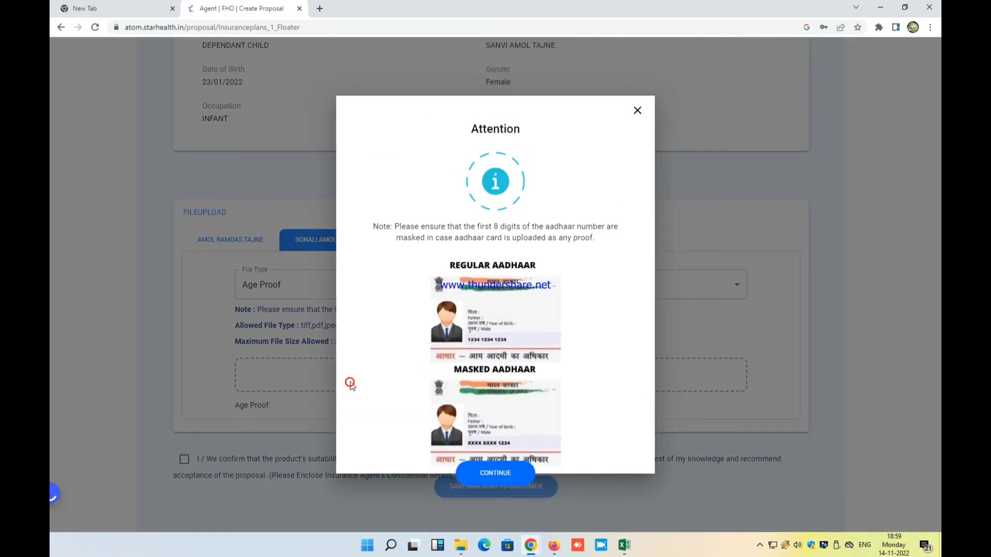
pyautogui.click(491, 483)
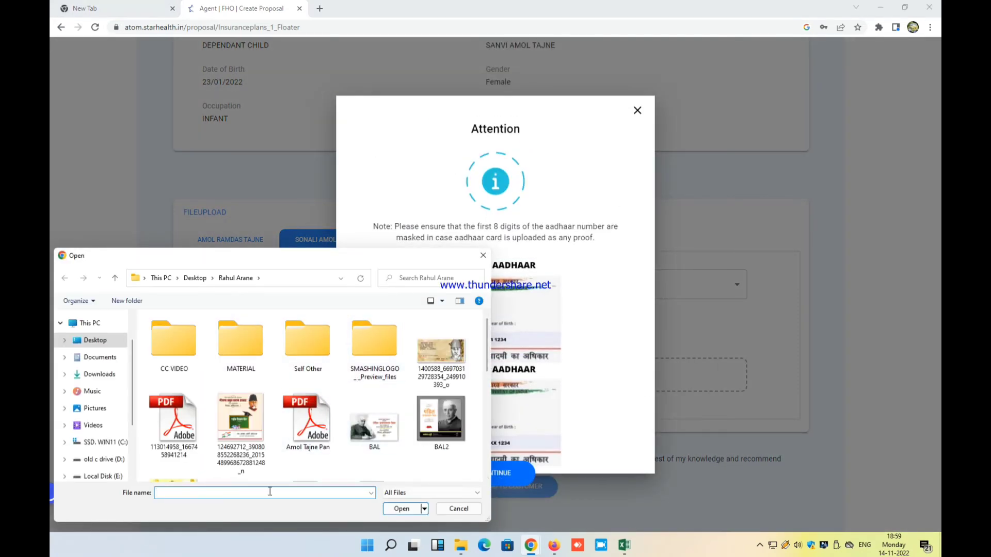
pyautogui.write('SONALI')
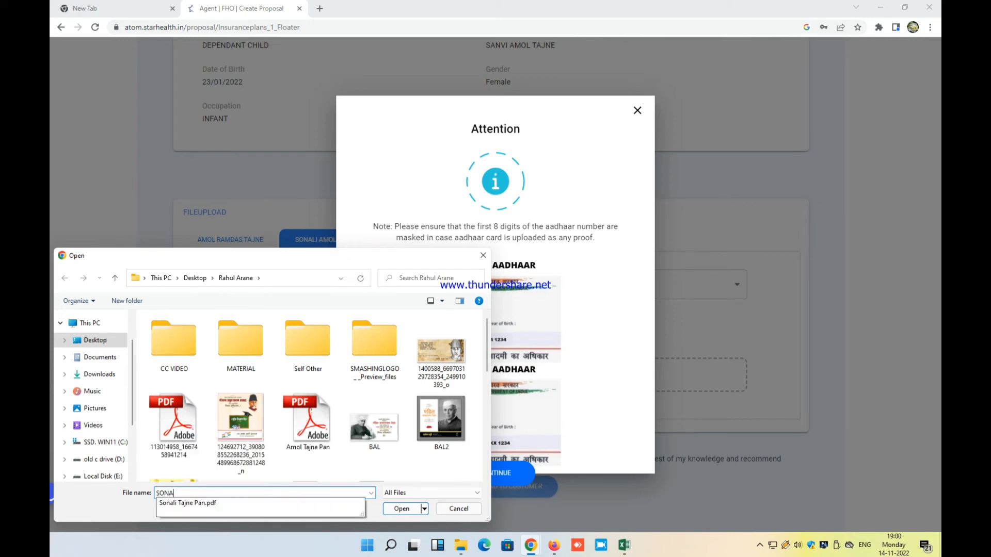
pyautogui.click(247, 508)
pyautogui.click(401, 511)
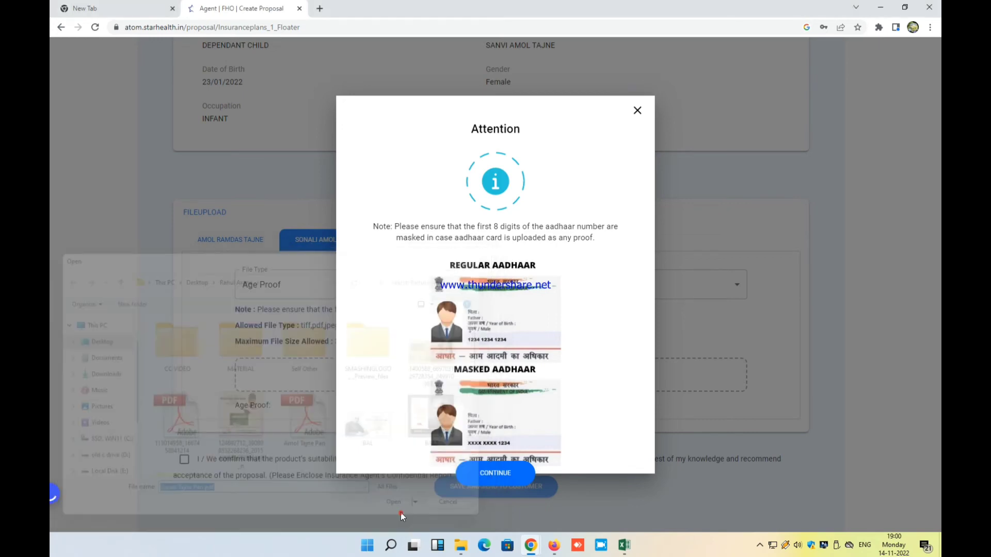
pyautogui.scroll(-2, 190, 421)
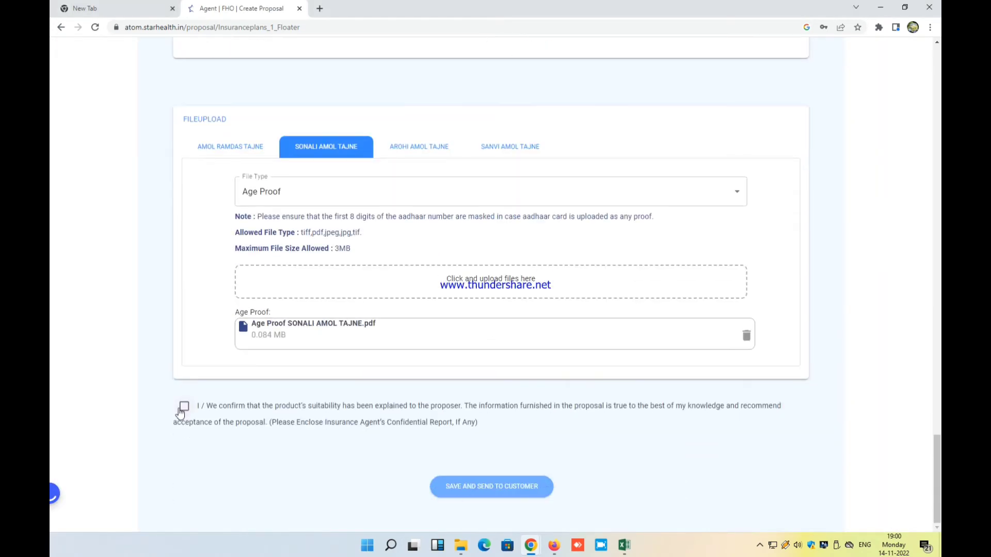
pyautogui.click(184, 407)
# Save the Family Health Optima proposal, send it to the customer, and close the Success popup
pyautogui.click(479, 490)
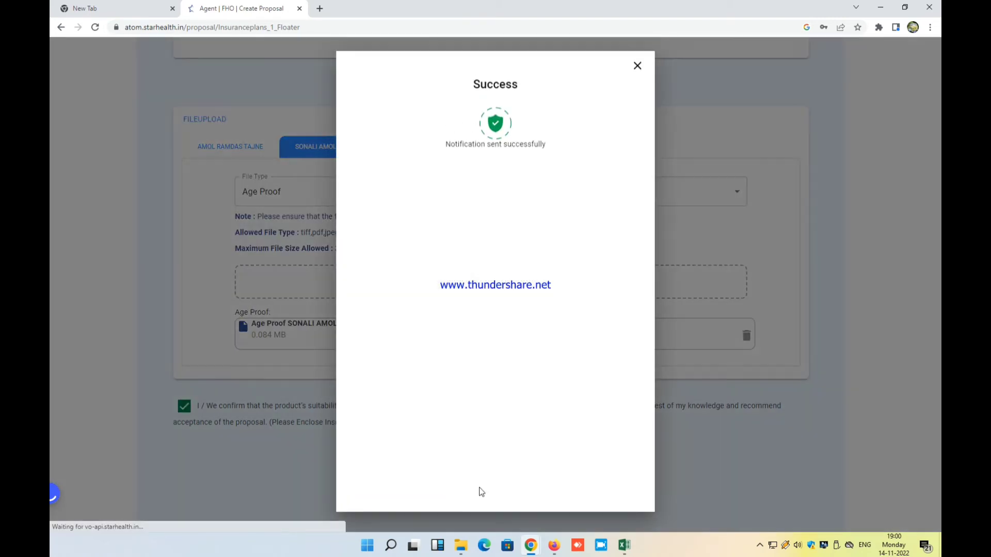
pyautogui.click(637, 70)
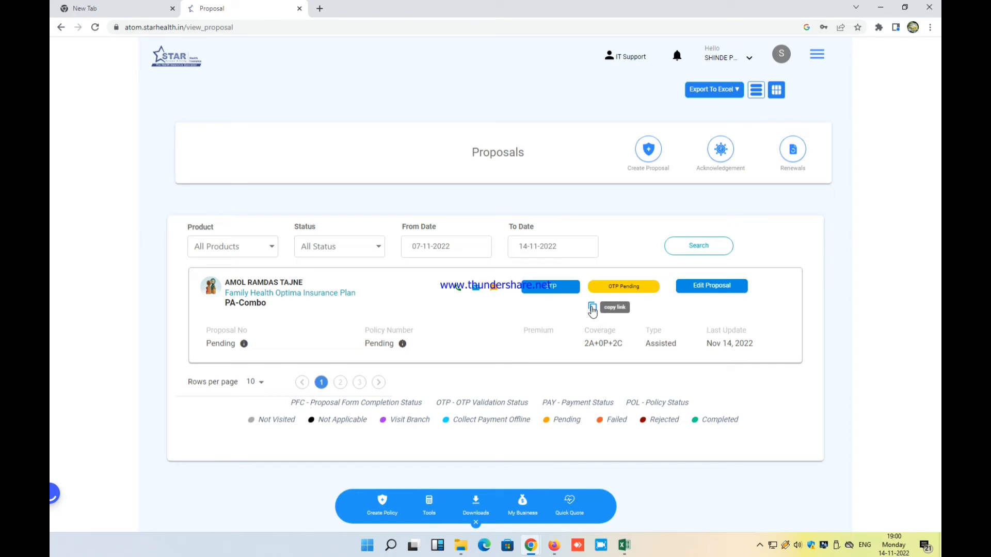
# Copy the customer's proposal link and load it in a new browser tab
pyautogui.click(592, 308)
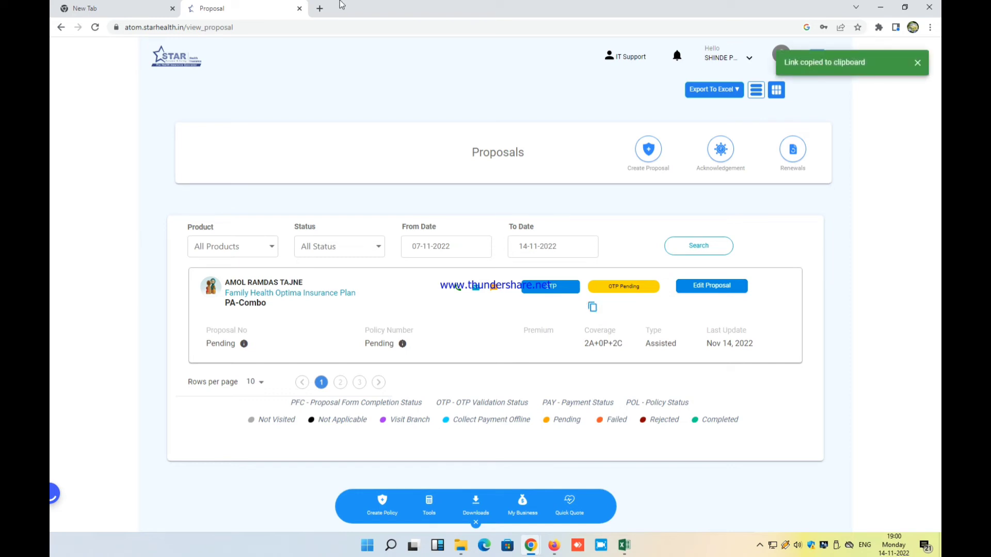
pyautogui.click(320, 9)
pyautogui.click(329, 28)
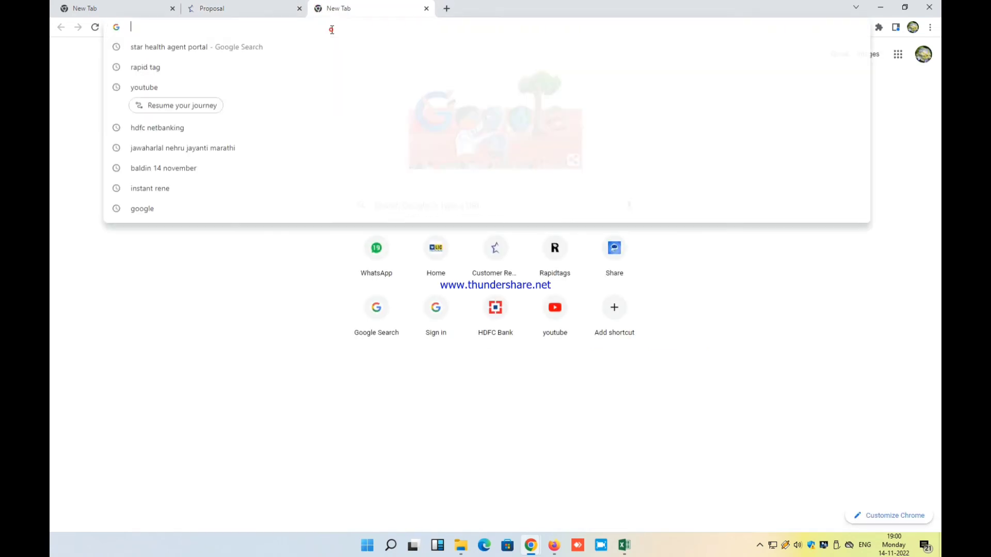
pyautogui.rightClick(331, 30)
pyautogui.click(362, 100)
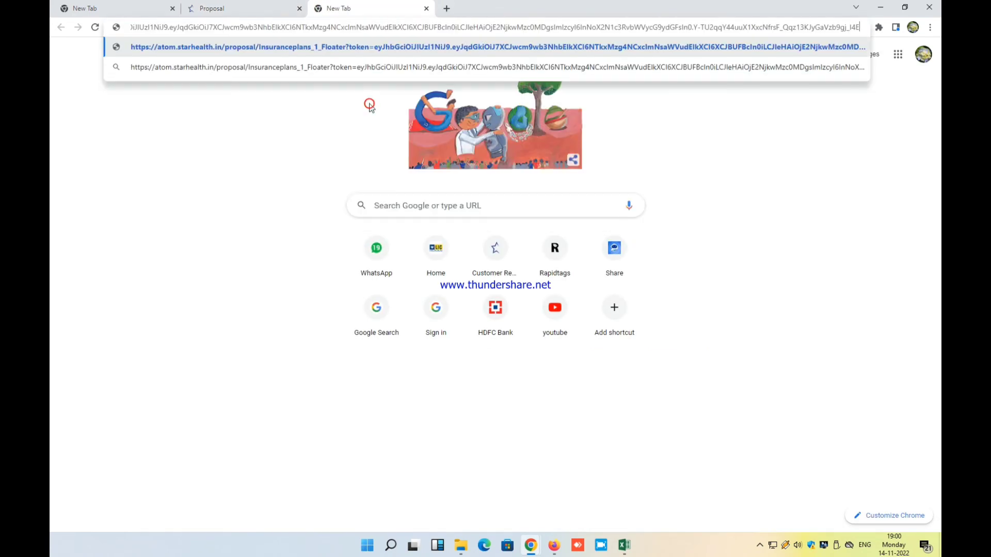
pyautogui.press('Return')
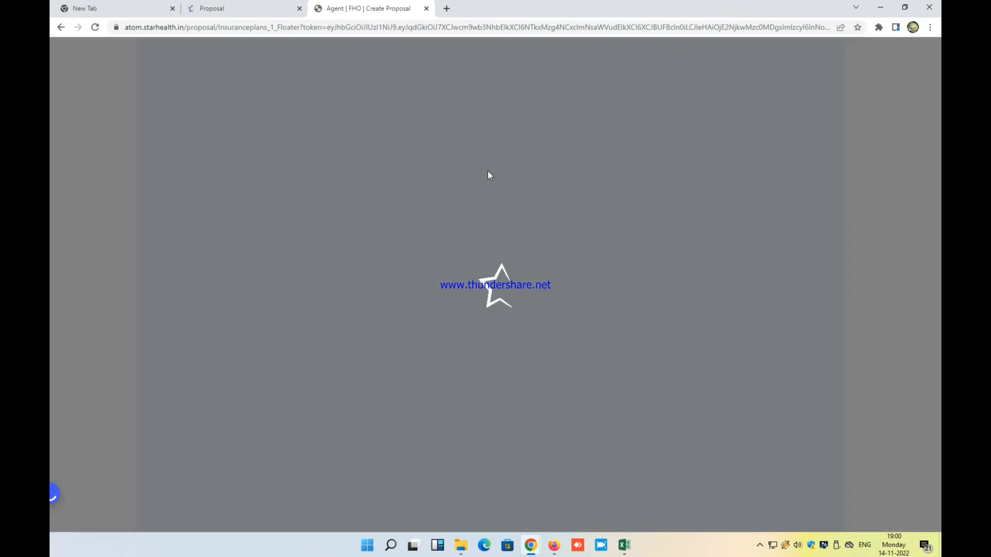
# Review the whole proposal form from top to bottom, then click SUBMIT PROPOSAL
pyautogui.scroll(-7, 489, 176)
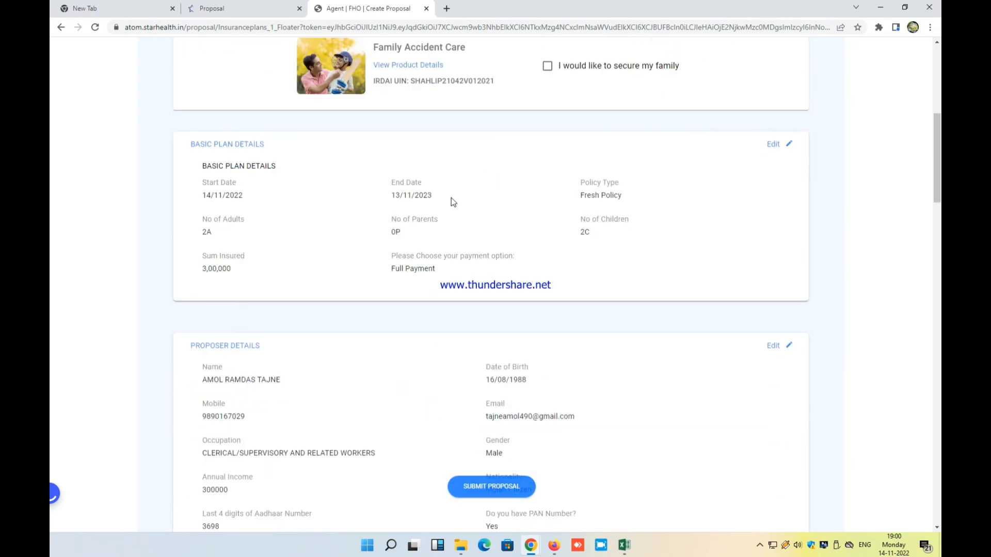
pyautogui.scroll(-3, 451, 200)
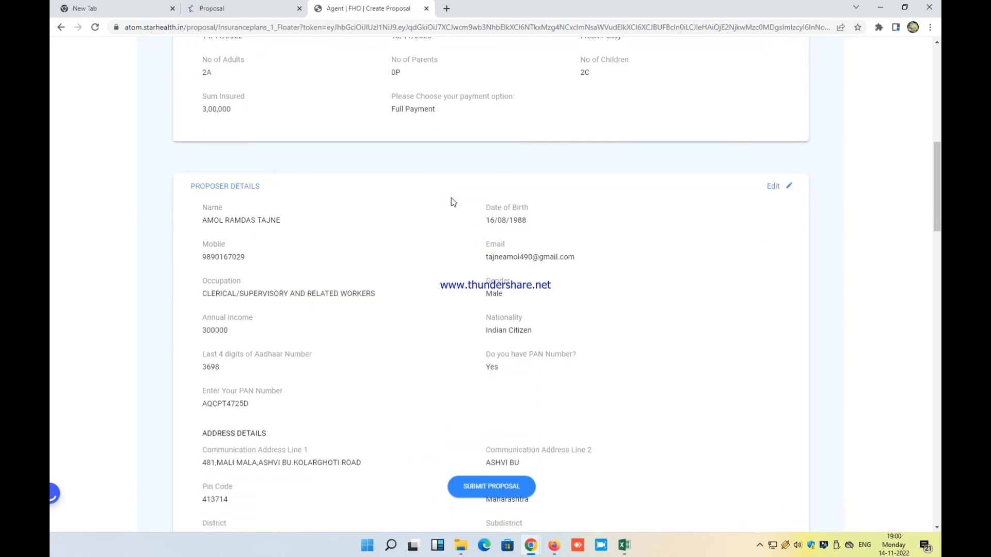
pyautogui.scroll(-1, 451, 197)
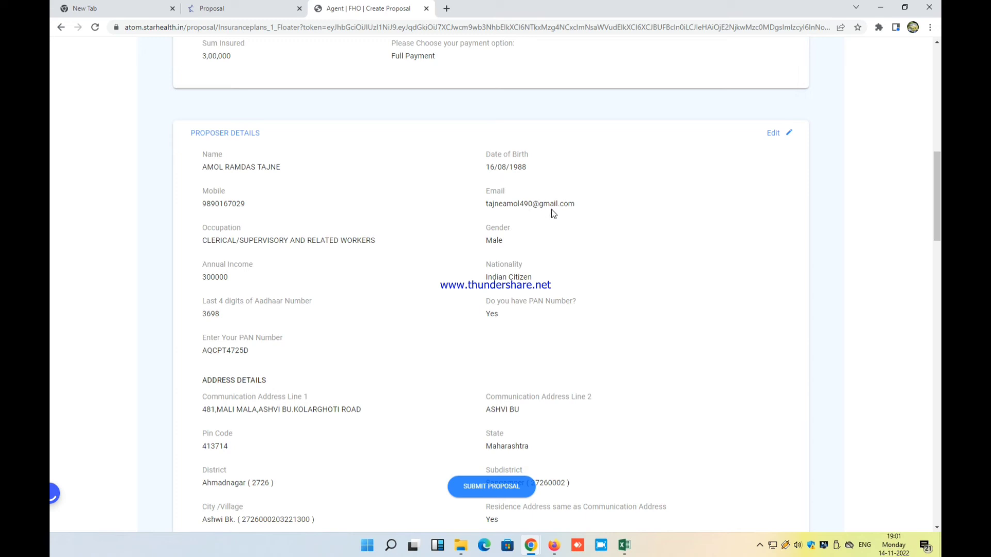
pyautogui.scroll(-1, 552, 209)
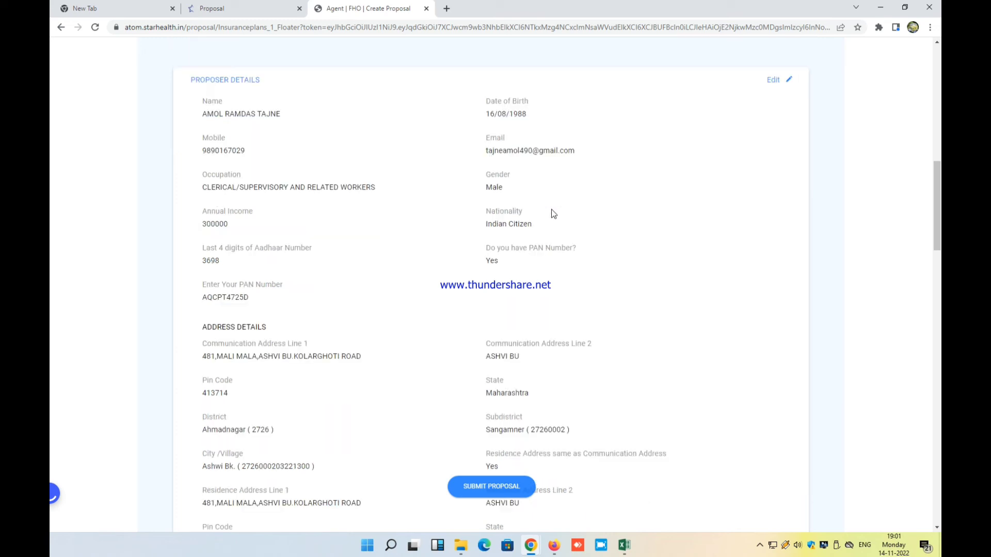
pyautogui.scroll(-1, 551, 212)
pyautogui.scroll(-1, 553, 214)
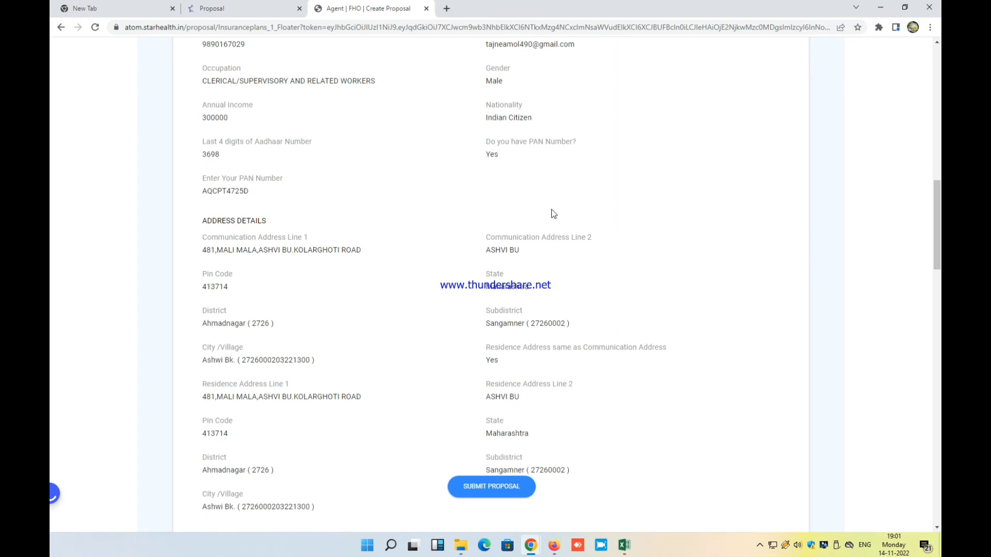
pyautogui.scroll(-8, 553, 213)
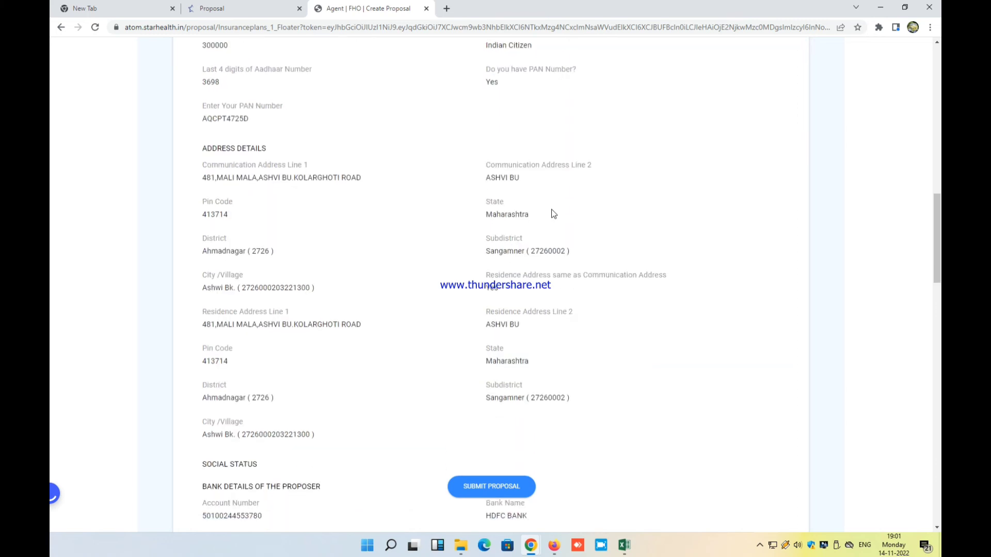
pyautogui.scroll(-5, 554, 213)
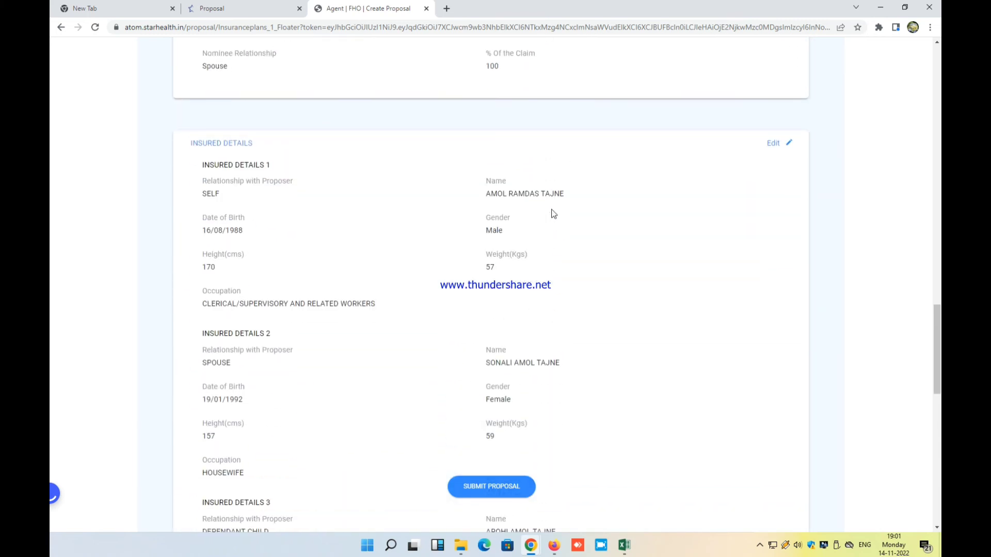
pyautogui.scroll(-8, 551, 210)
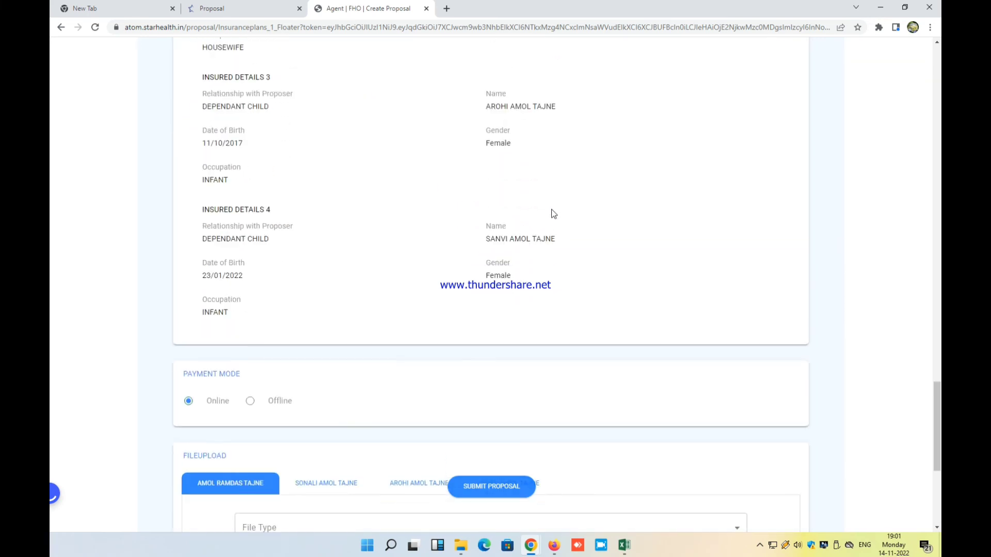
pyautogui.scroll(-6, 553, 214)
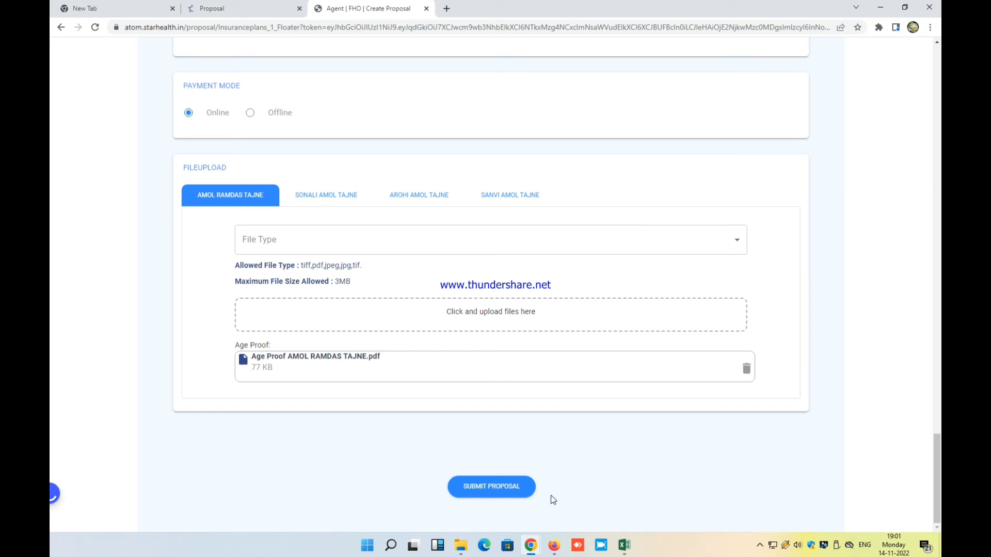
pyautogui.click(496, 494)
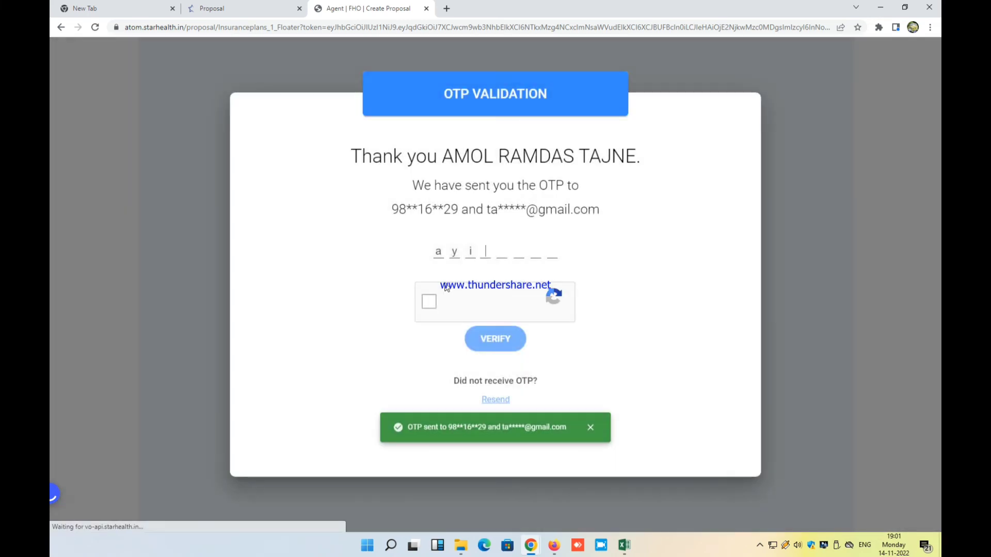
# Pass the reCAPTCHA check, enter the customer's OTP and verify it
pyautogui.click(449, 305)
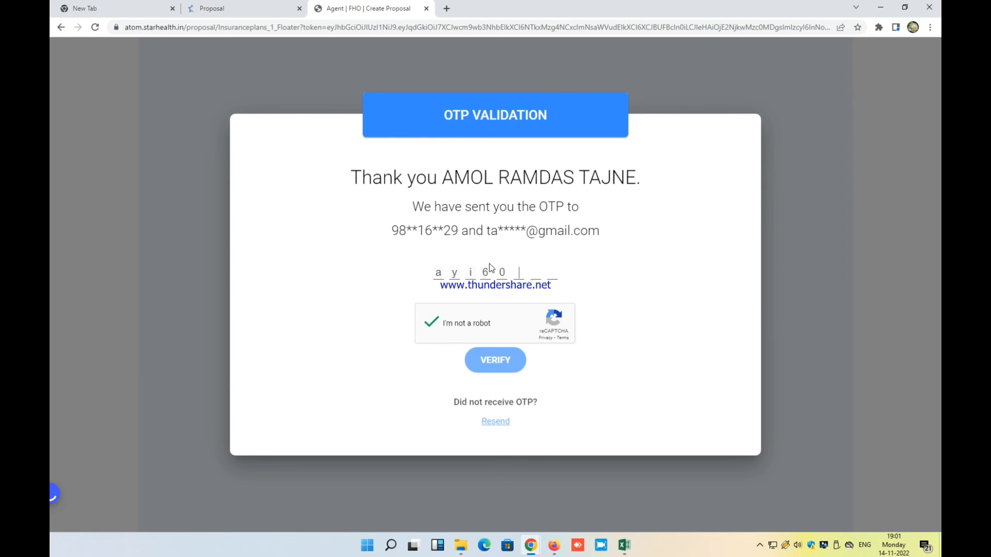
pyautogui.write('15')
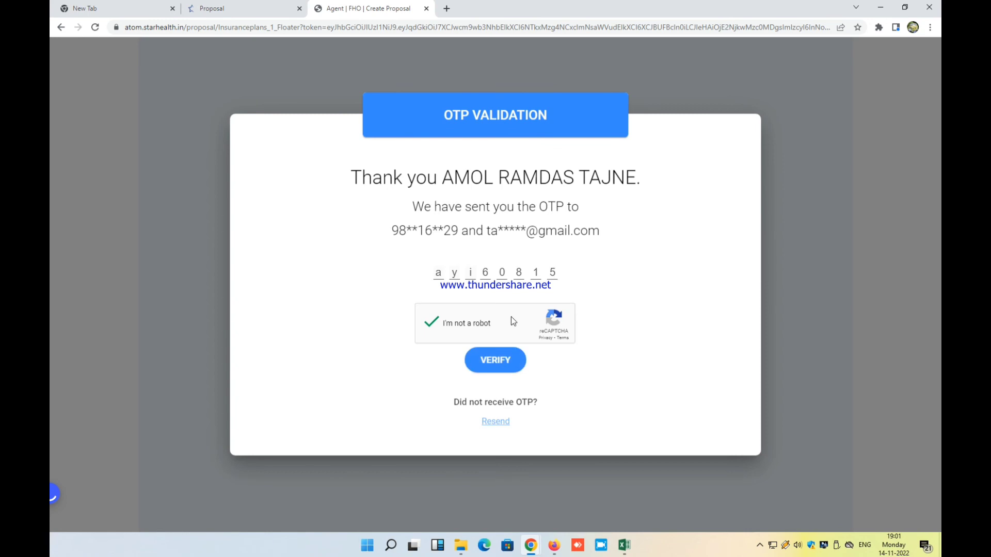
pyautogui.click(504, 361)
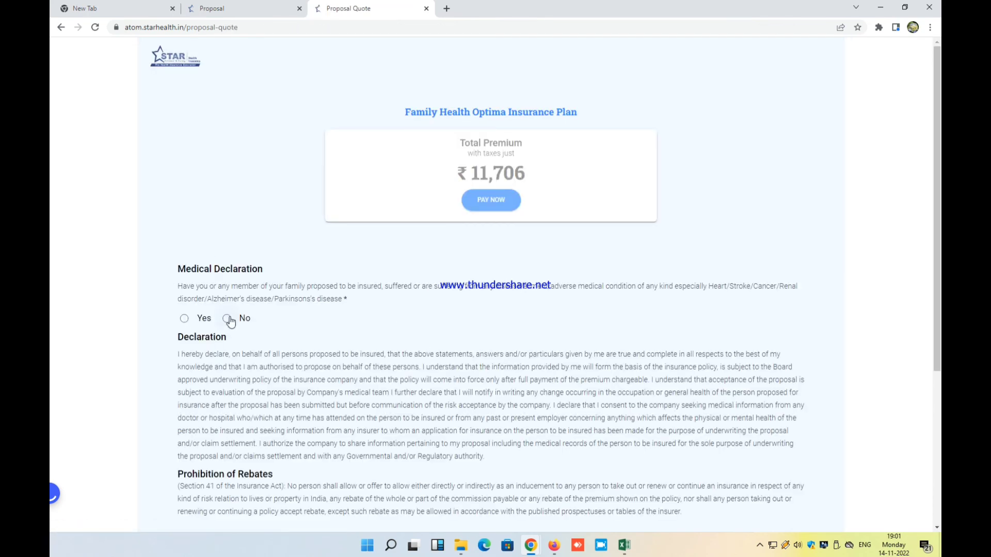
# Answer No to the medical declaration, accept the terms, and proceed to pay ₹11706
pyautogui.click(227, 318)
pyautogui.scroll(-5, 253, 302)
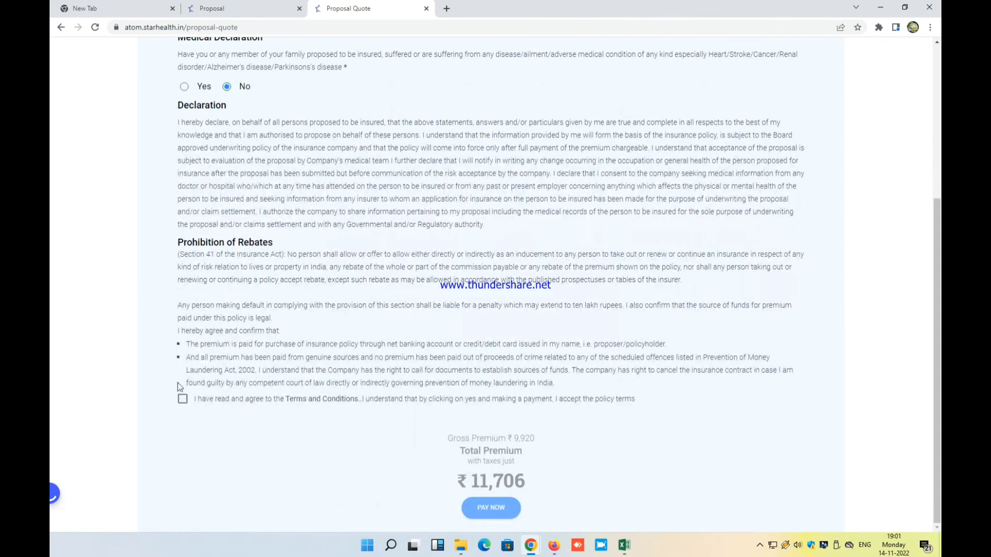
pyautogui.click(182, 399)
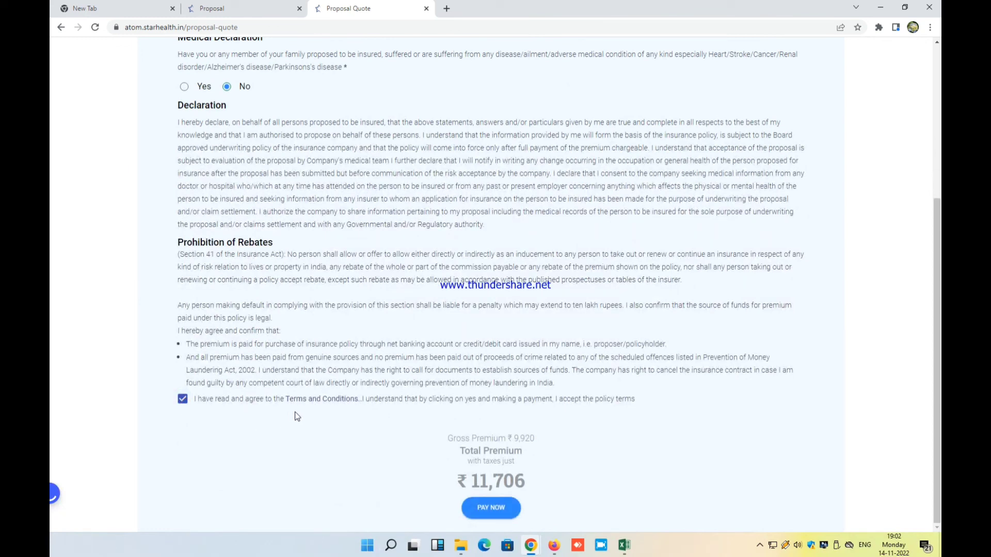
pyautogui.click(485, 508)
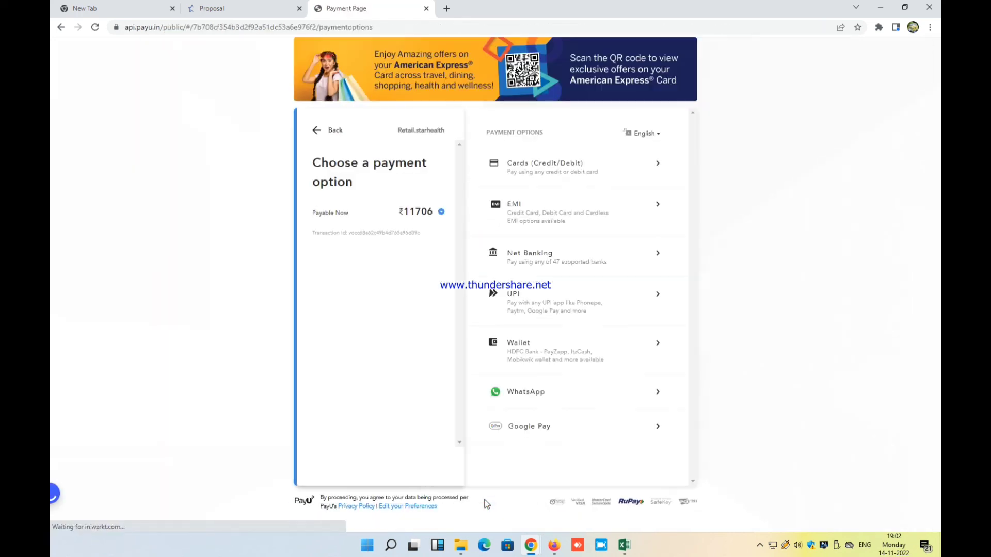
# Choose UPI with Any UPI ID, enter and verify the customer's UPI ID, then proceed
pyautogui.click(533, 304)
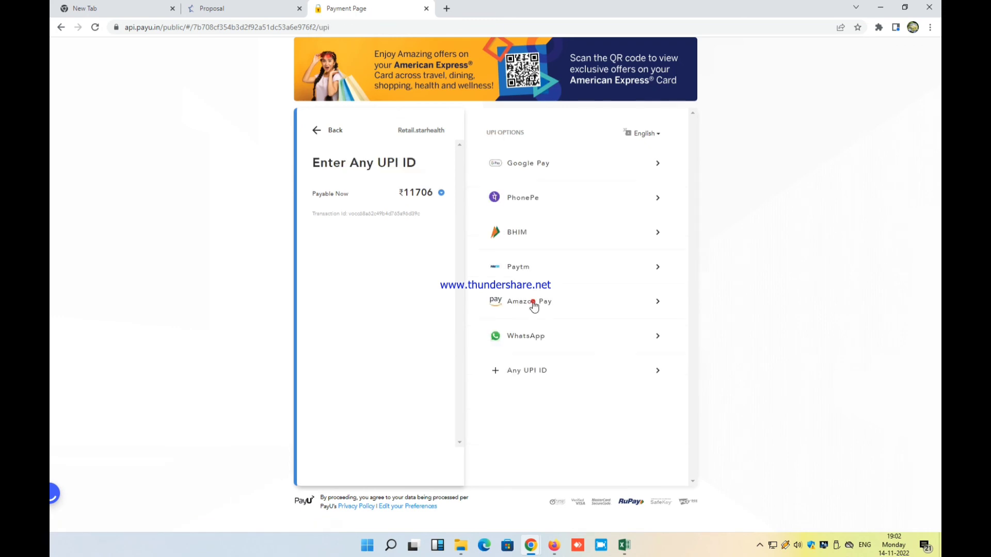
pyautogui.click(535, 379)
pyautogui.click(536, 400)
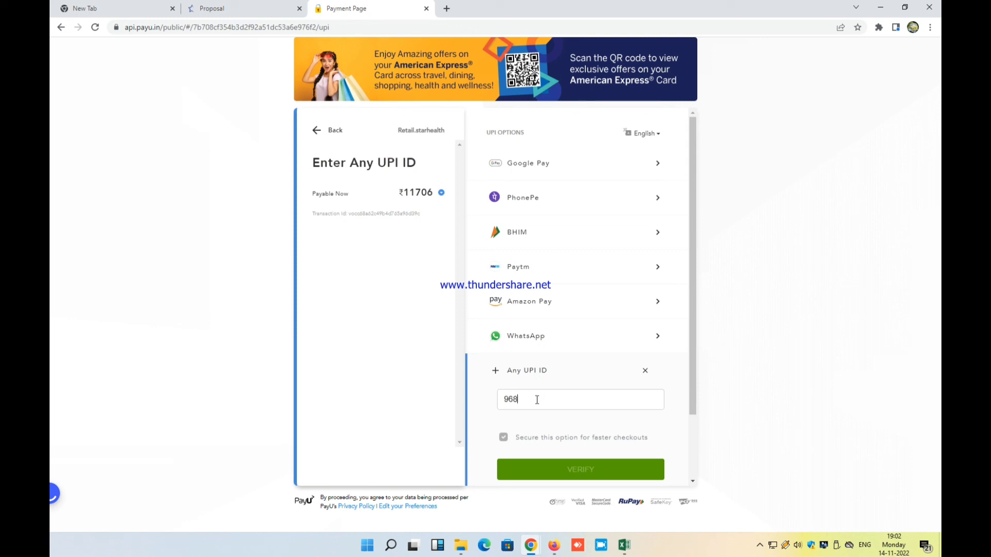
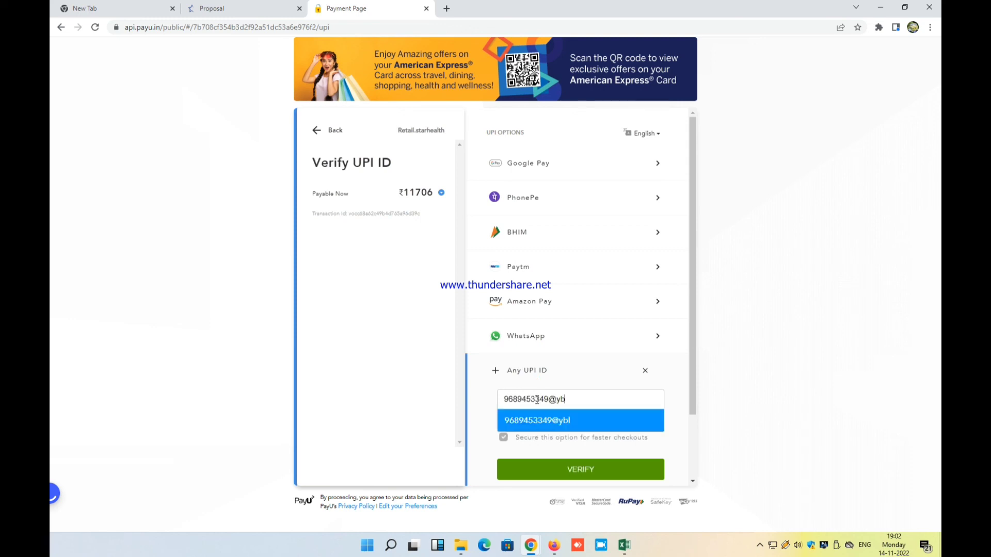
pyautogui.click(631, 470)
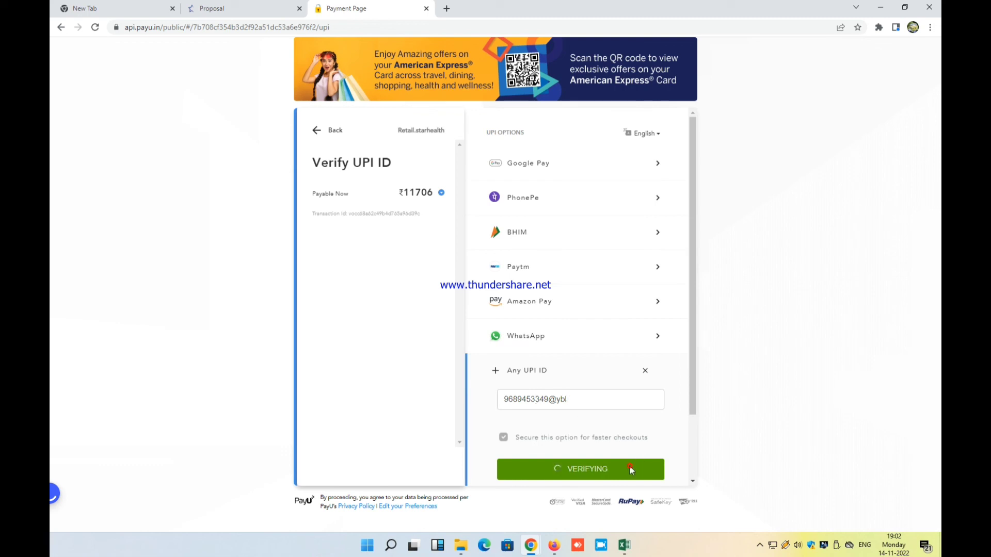
pyautogui.click(614, 409)
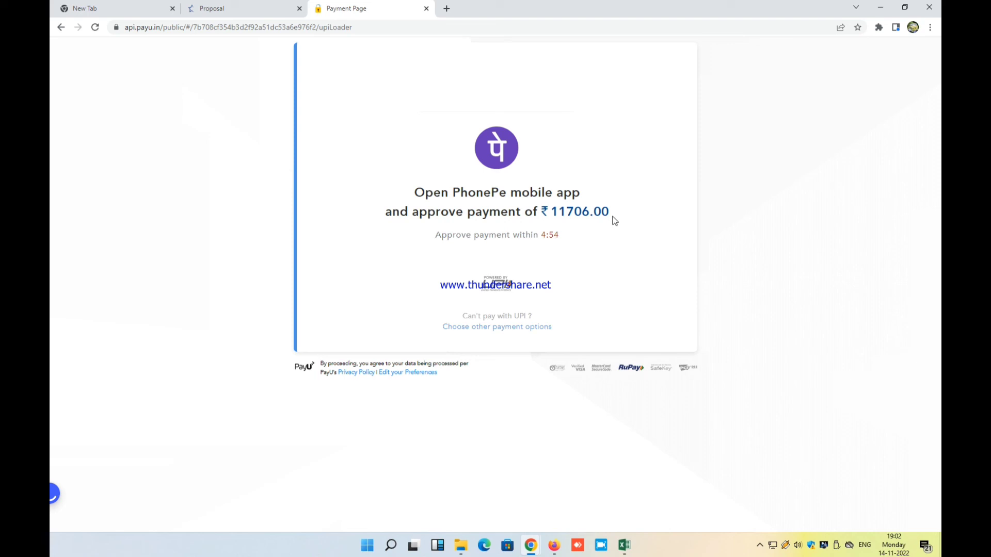
pyautogui.click(240, 8)
pyautogui.click(356, 4)
pyautogui.click(447, 8)
pyautogui.click(376, 4)
pyautogui.click(478, 8)
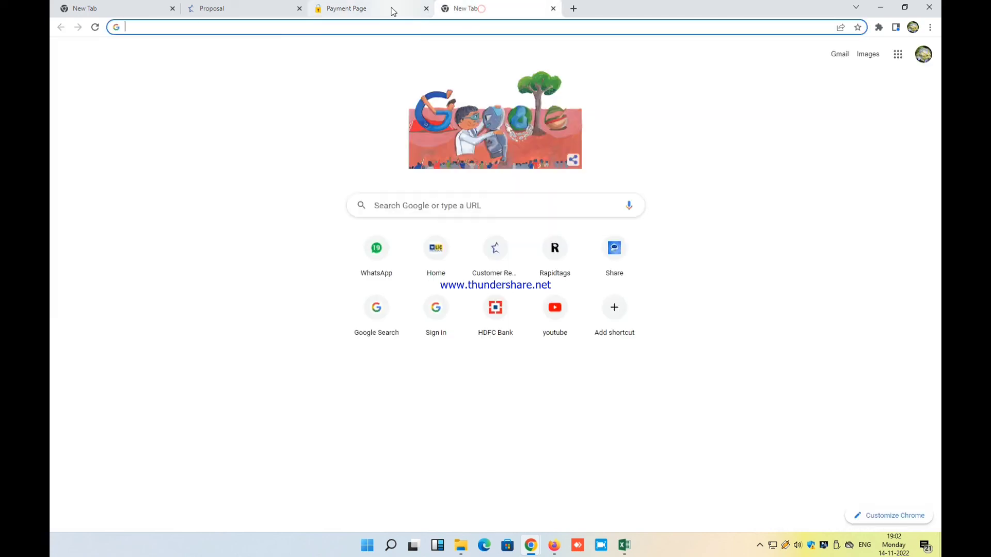
pyautogui.click(391, 10)
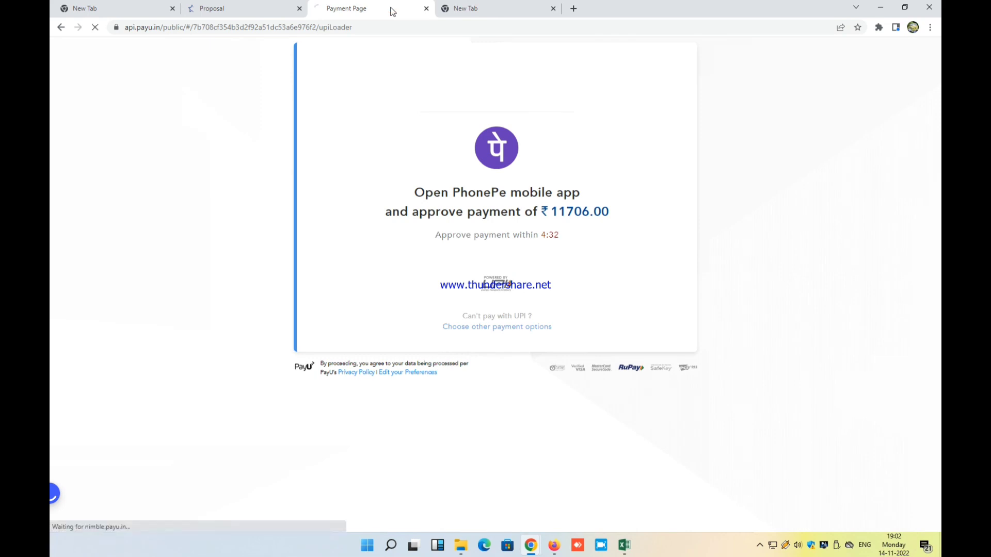